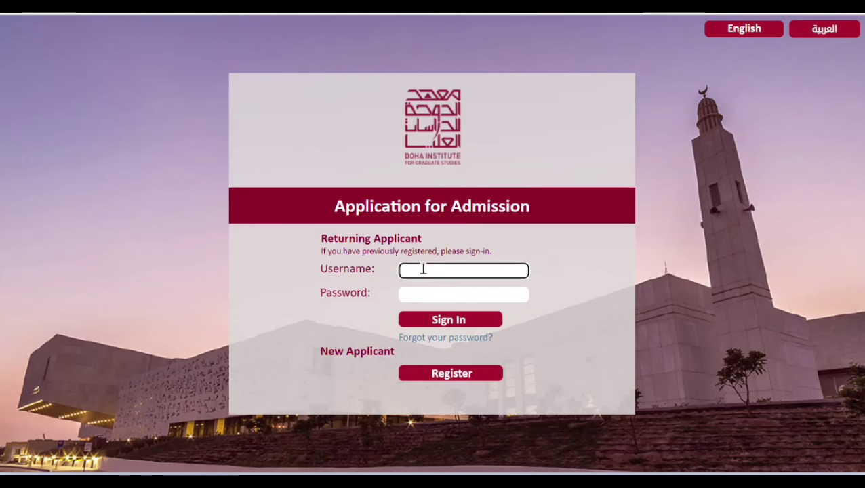
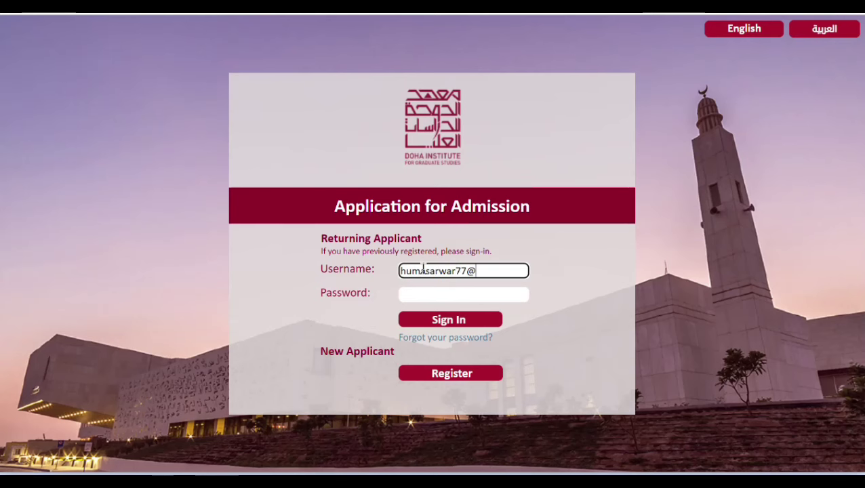
Step: Sign in with the applicant's e-mail and password, dismiss the save-password prompt, and start a new application
click(427, 296)
key(ctrl+v)
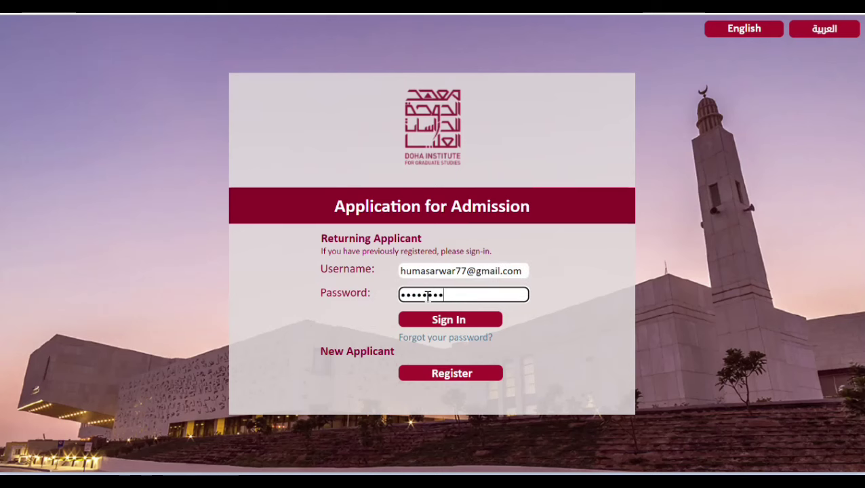
click(473, 322)
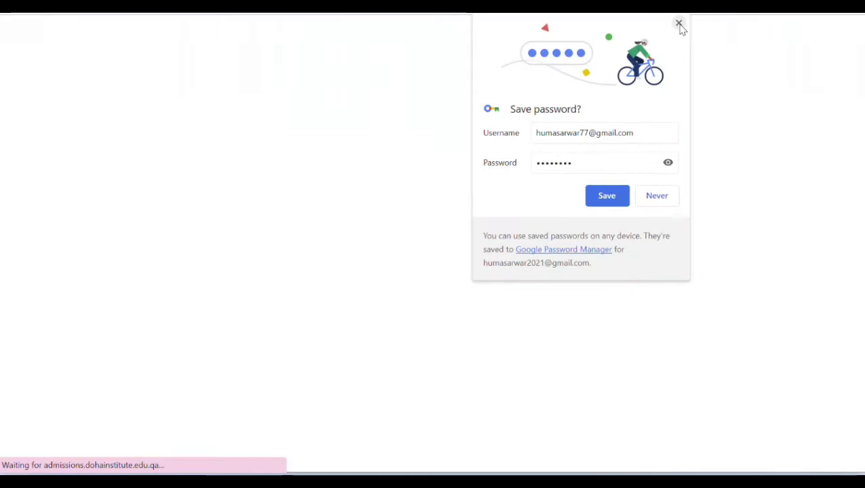
click(679, 25)
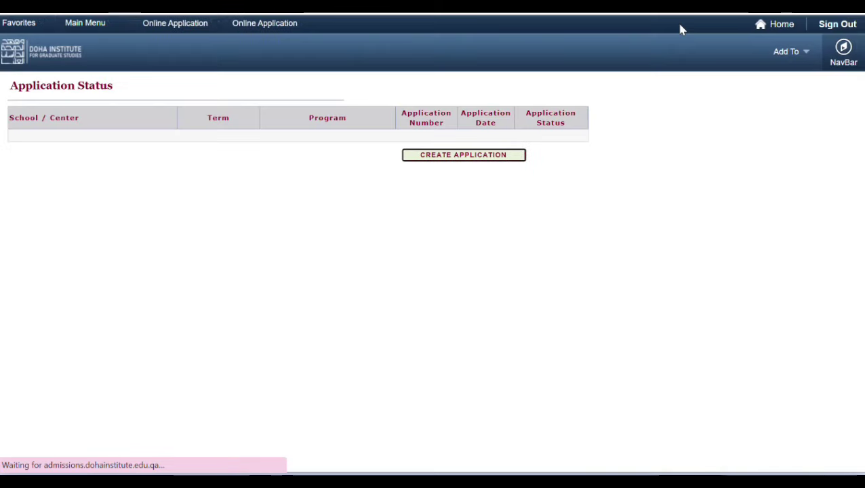
click(466, 155)
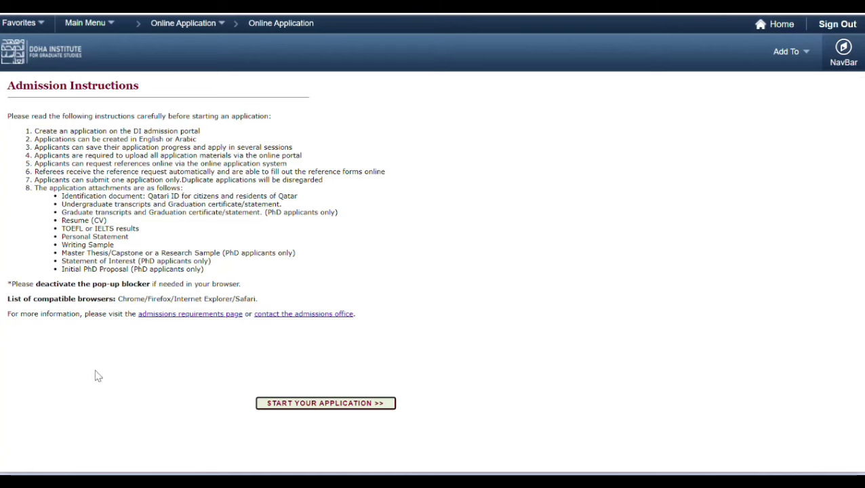
Step: Choose School of Economics, Administration and Public Policy, Master level and the Public Policy program, then submit
click(324, 409)
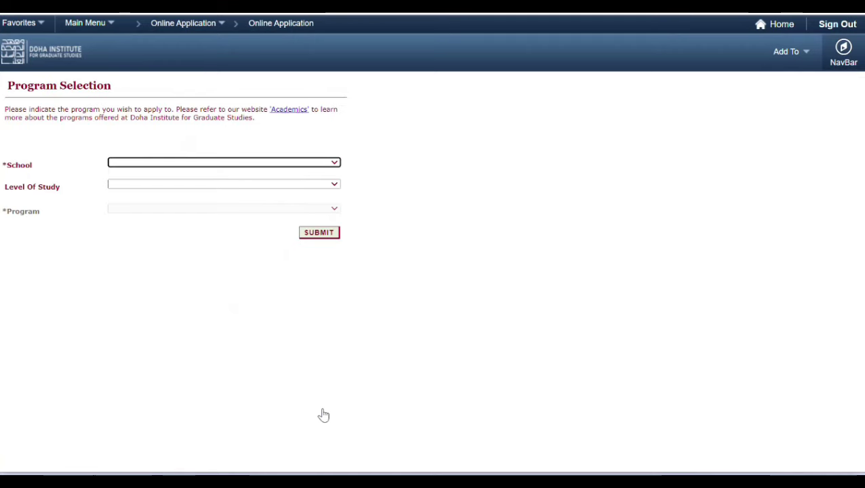
click(329, 164)
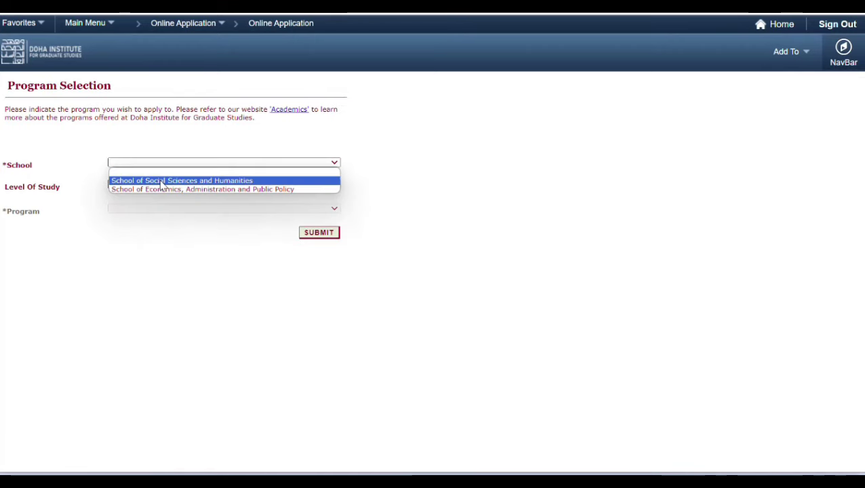
click(200, 193)
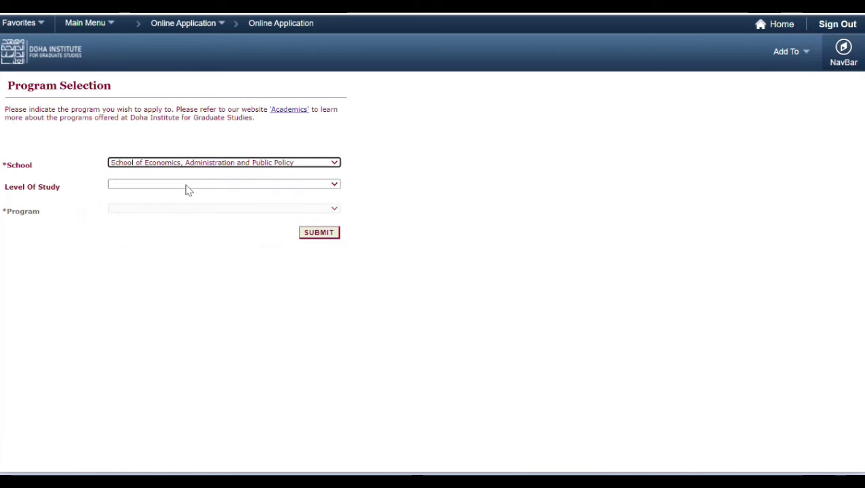
click(180, 187)
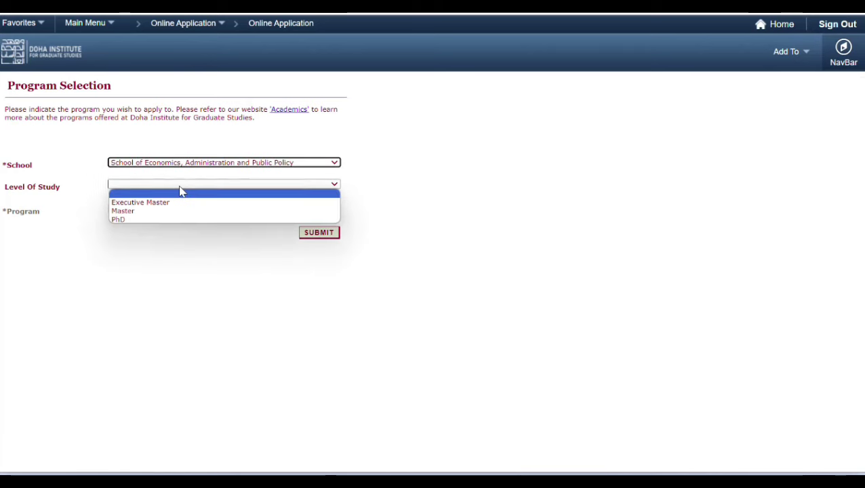
click(137, 212)
click(151, 211)
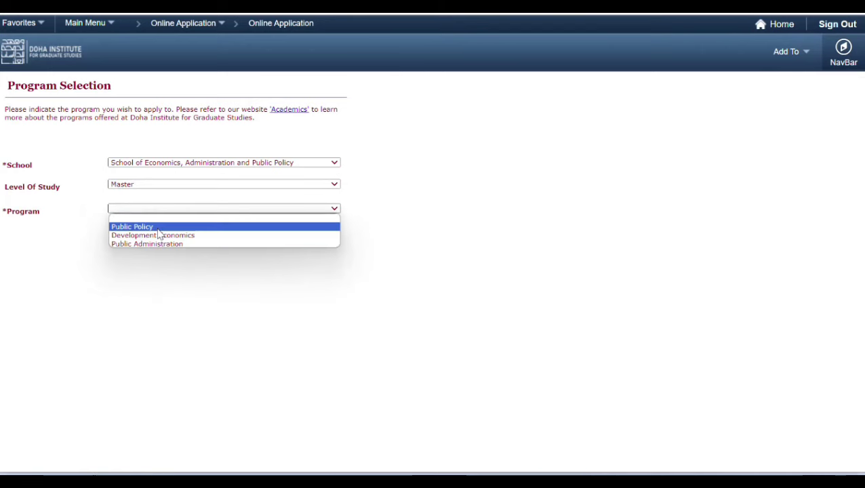
click(158, 228)
click(315, 237)
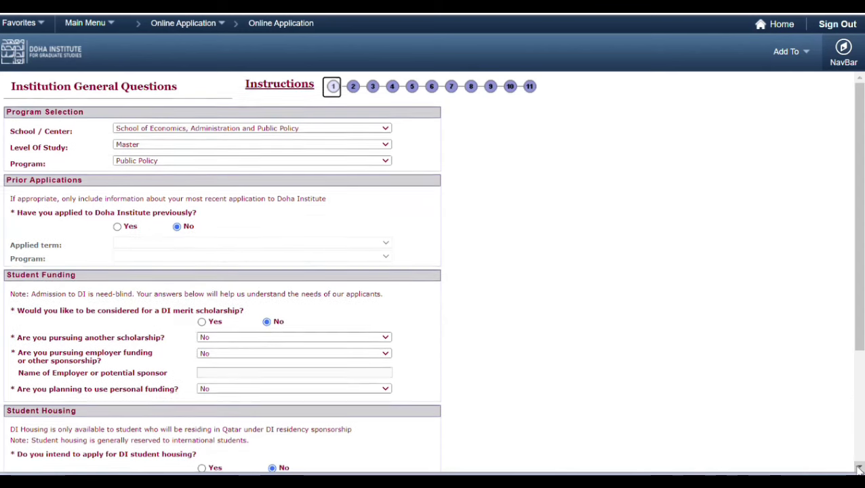
Step: Answer Yes for merit scholarship, No for other scholarship, Yes for housing, and Family / Friends as source
scroll(95, 212, down, 3)
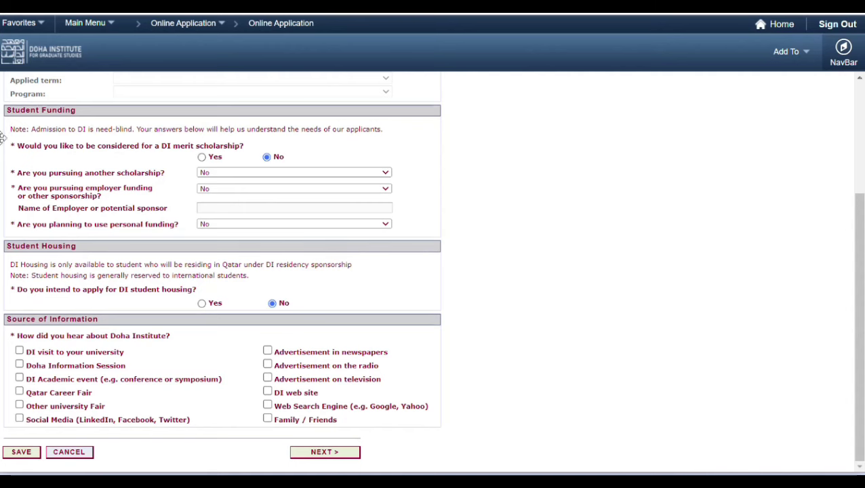
click(202, 157)
click(223, 174)
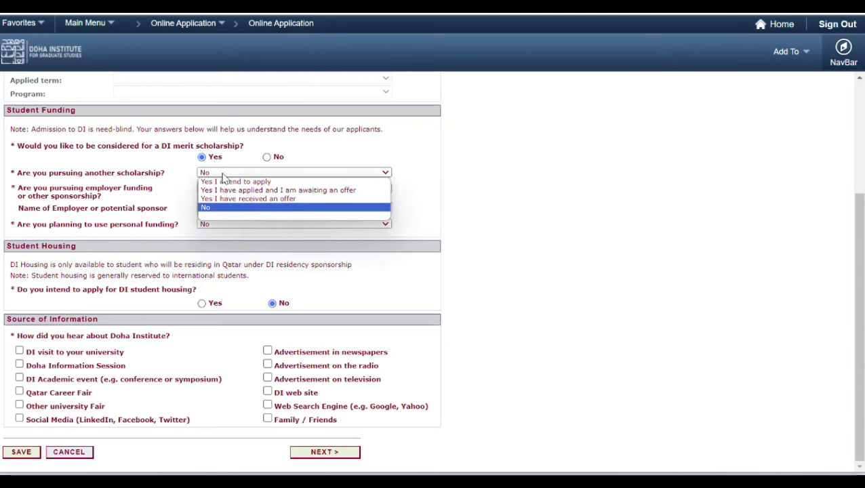
click(180, 169)
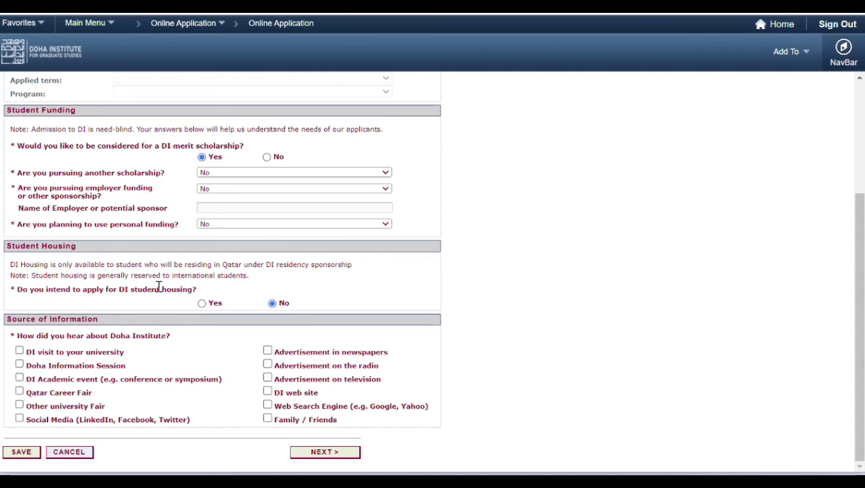
click(202, 303)
click(268, 418)
click(344, 454)
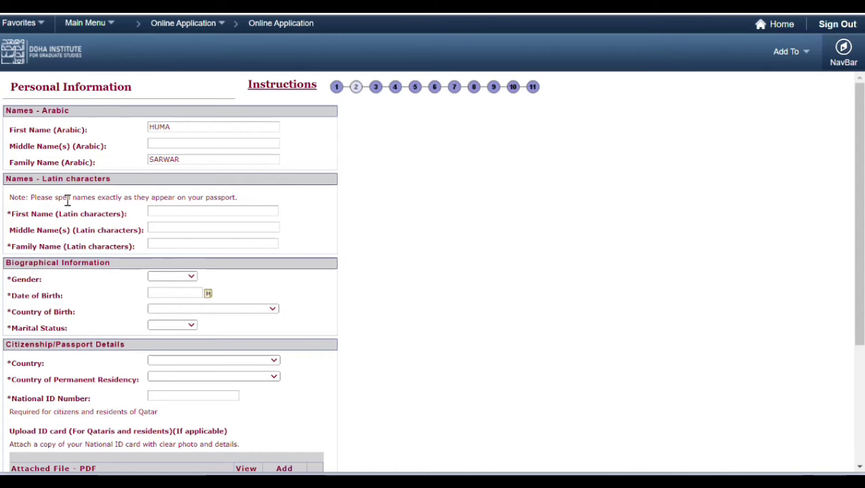
Step: Enter the applicant's first and family names in Latin characters and set gender to Female
click(173, 211)
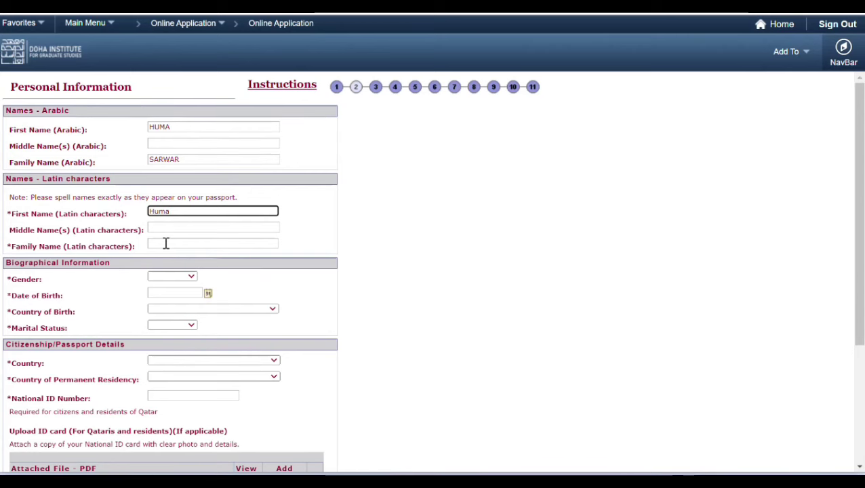
click(165, 244)
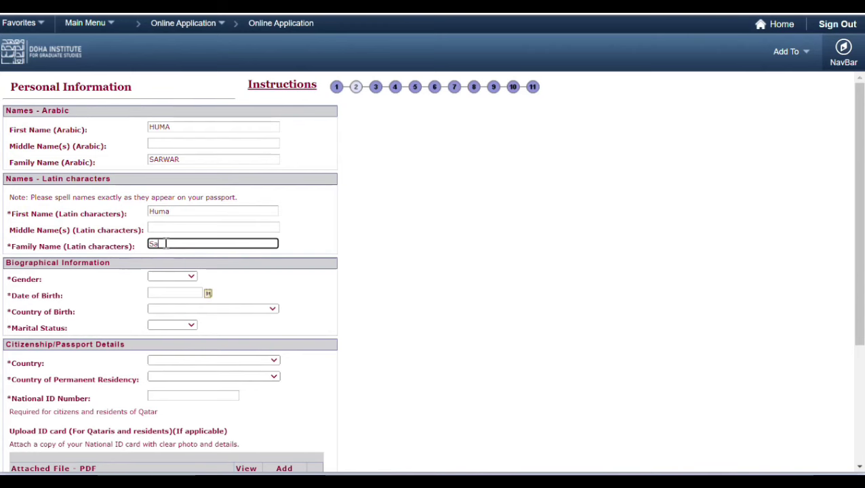
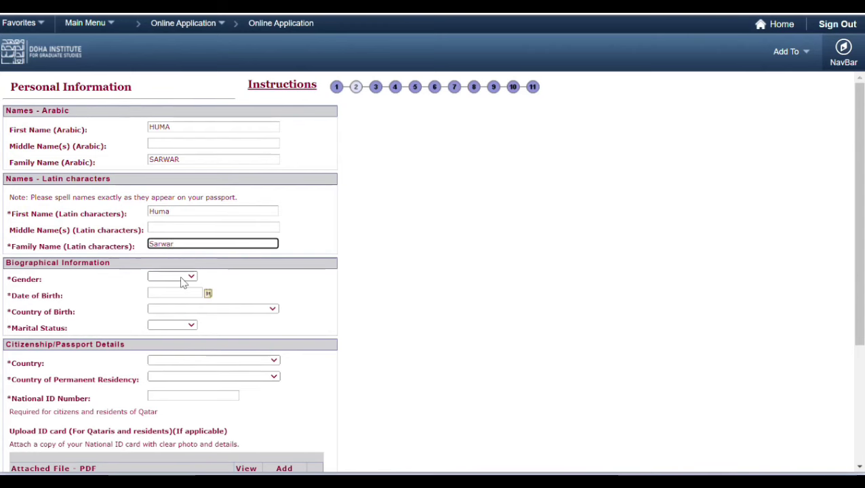
click(182, 278)
click(177, 304)
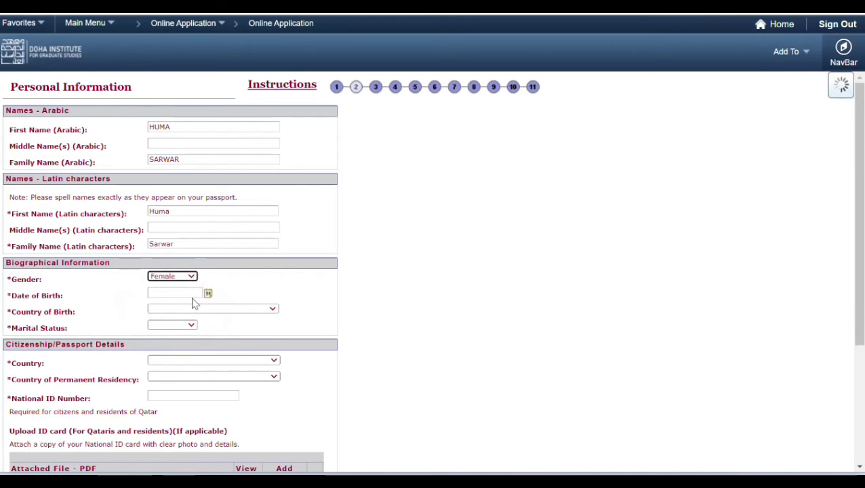
Step: Set the date of birth to a day in January 1990
click(208, 294)
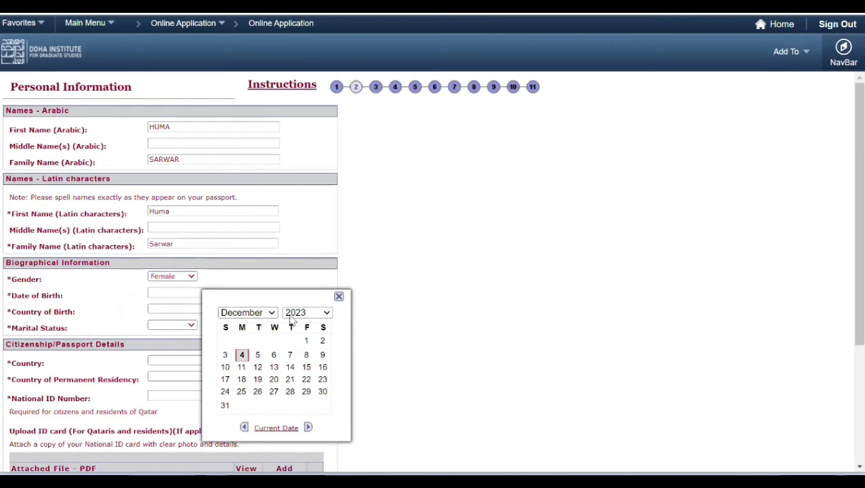
click(313, 313)
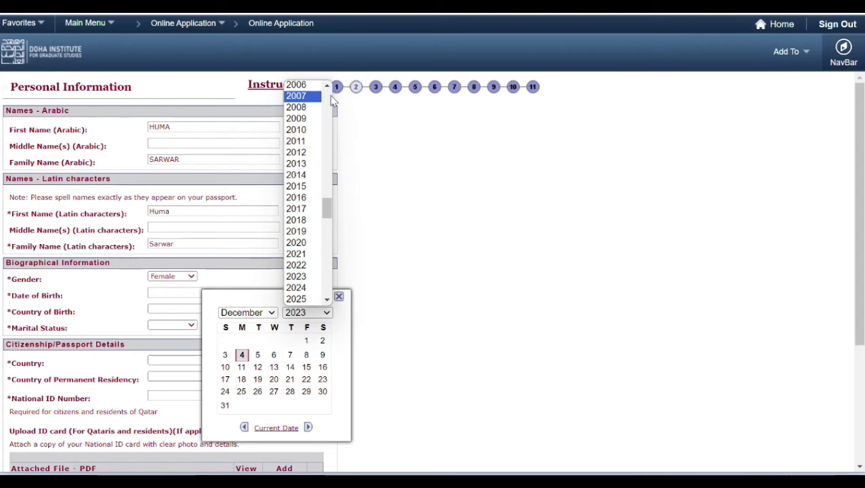
scroll(322, 102, up, 6)
click(313, 103)
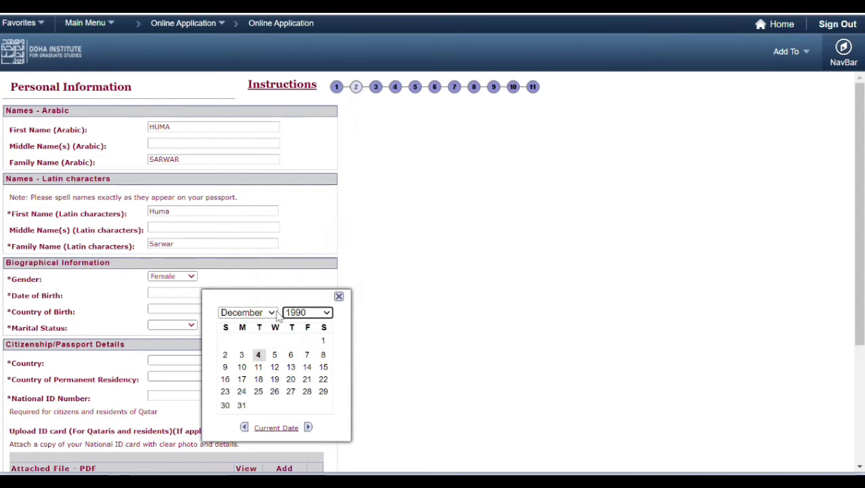
click(248, 312)
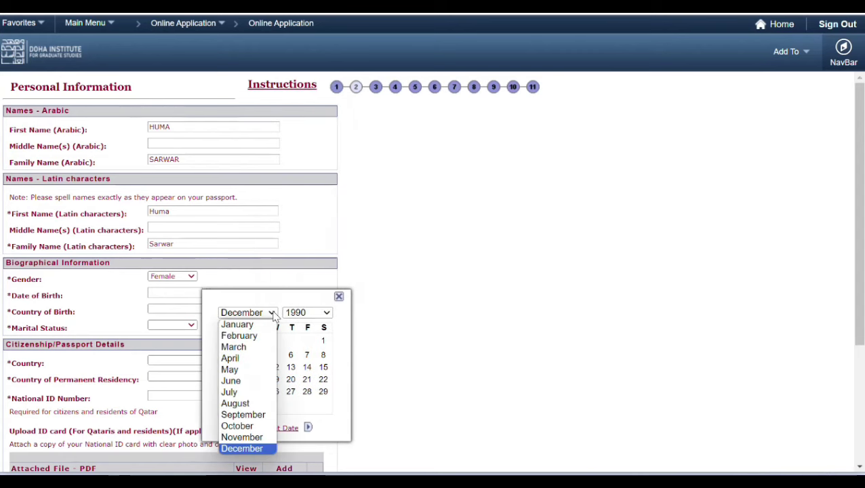
click(245, 325)
click(242, 341)
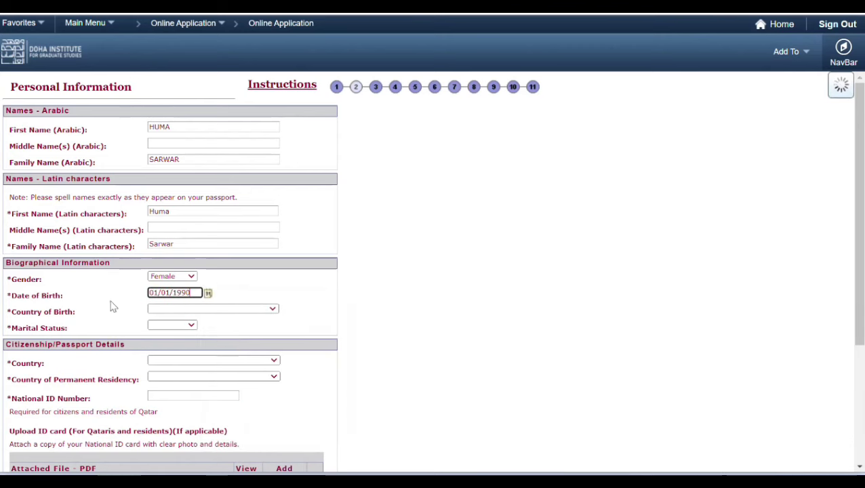
Step: Choose Pakistan for country of birth, citizenship and permanent residency, and Single as marital status
click(170, 309)
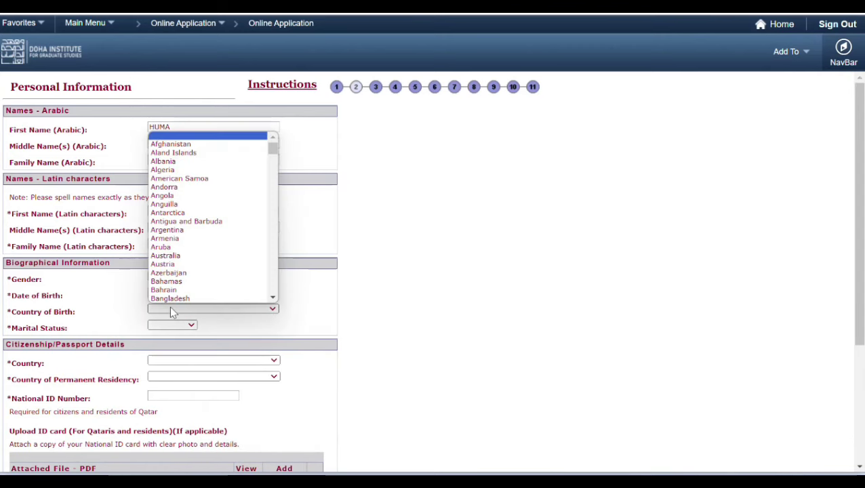
text(pak)
key(Return)
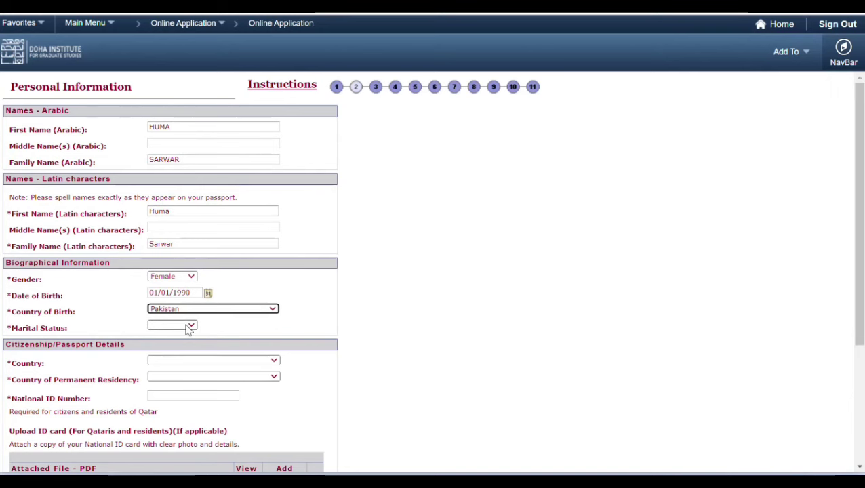
click(190, 326)
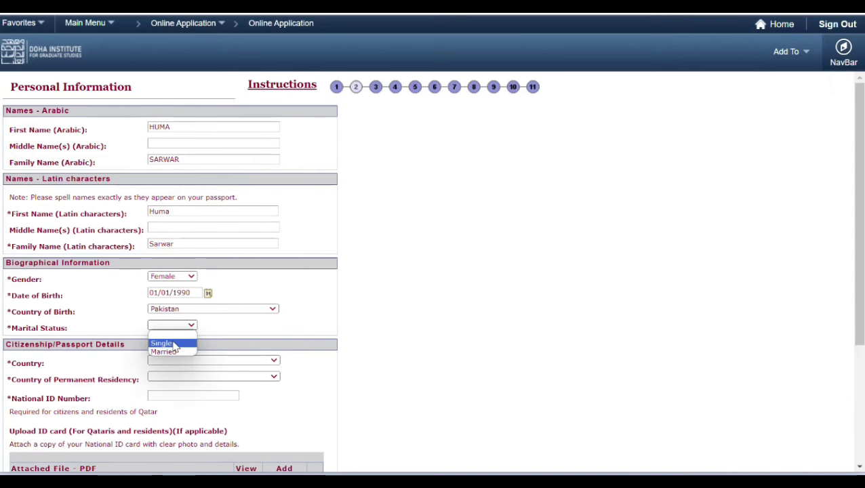
click(174, 344)
click(192, 361)
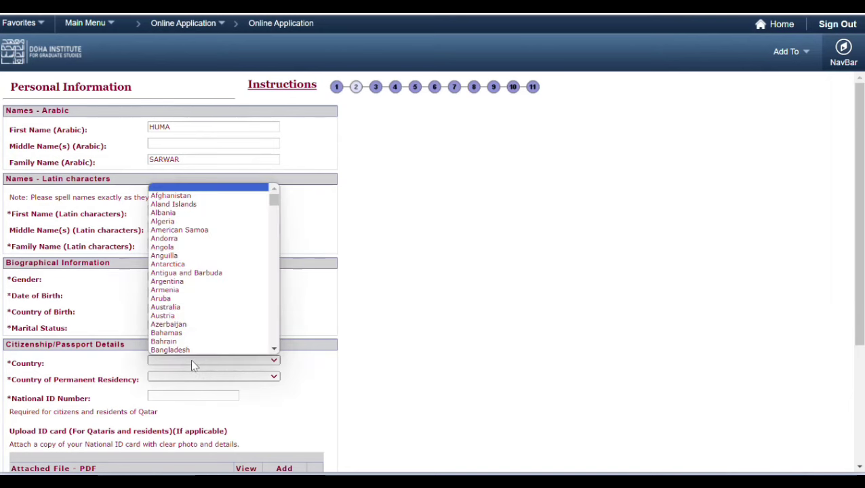
text(pak)
key(Return)
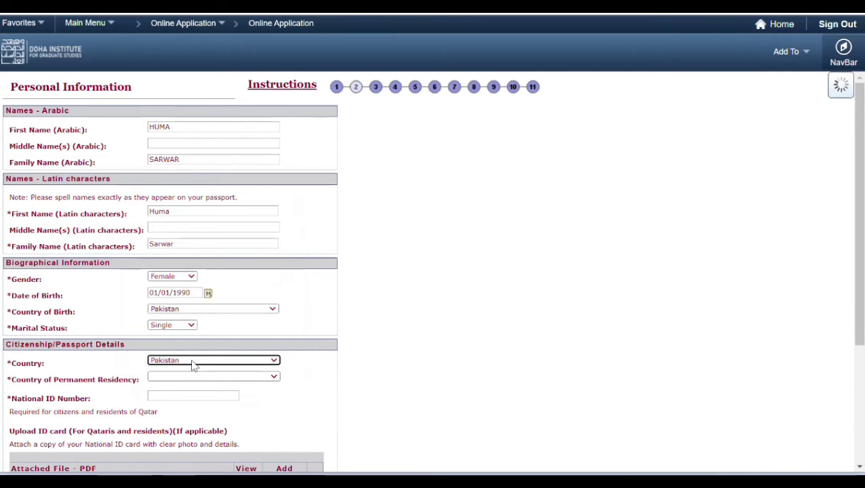
click(177, 378)
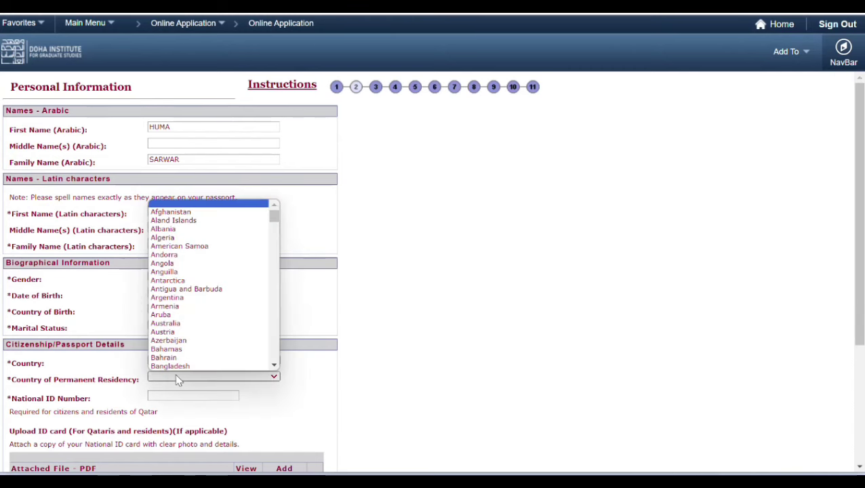
text(pak)
key(Return)
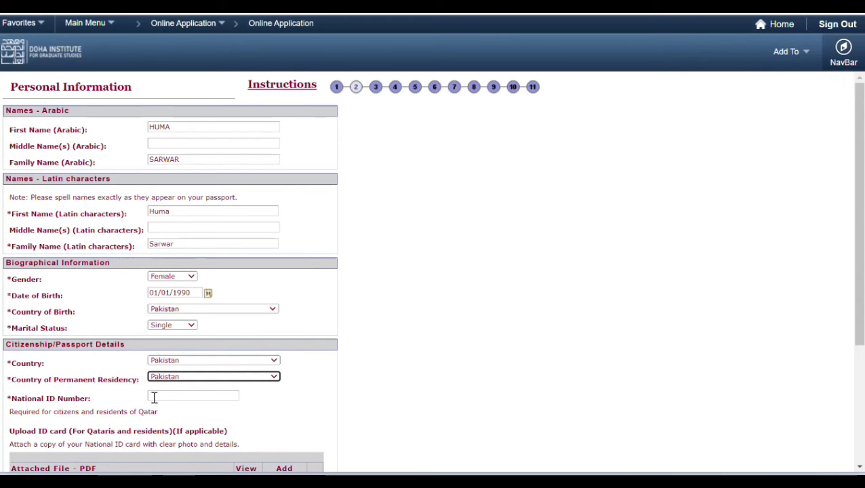
Step: Enter the national ID number and advance to Contact Information
click(166, 397)
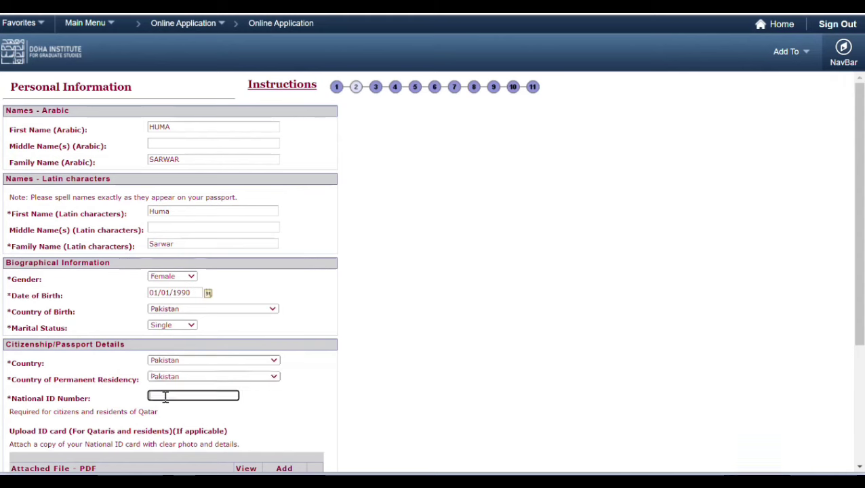
text(123456789)
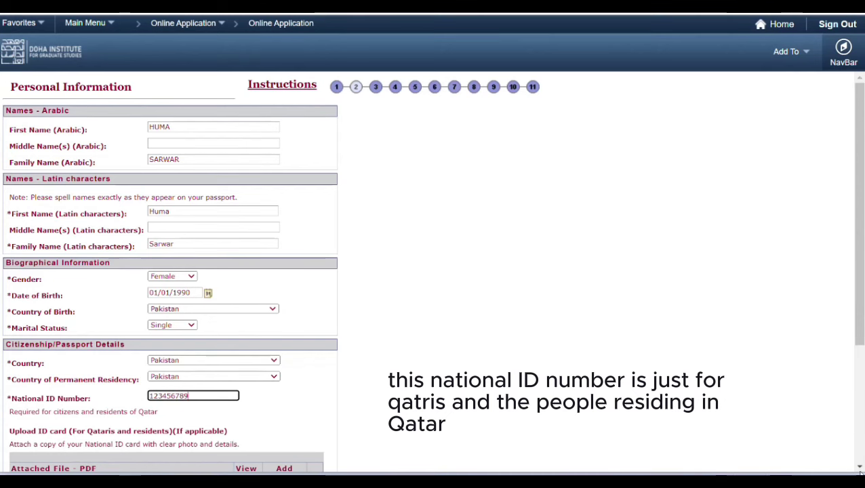
scroll(859, 467, down, 5)
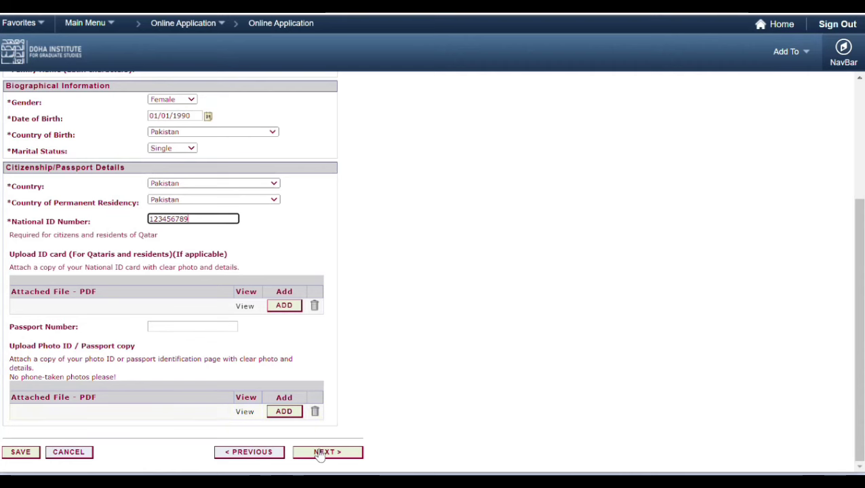
click(324, 452)
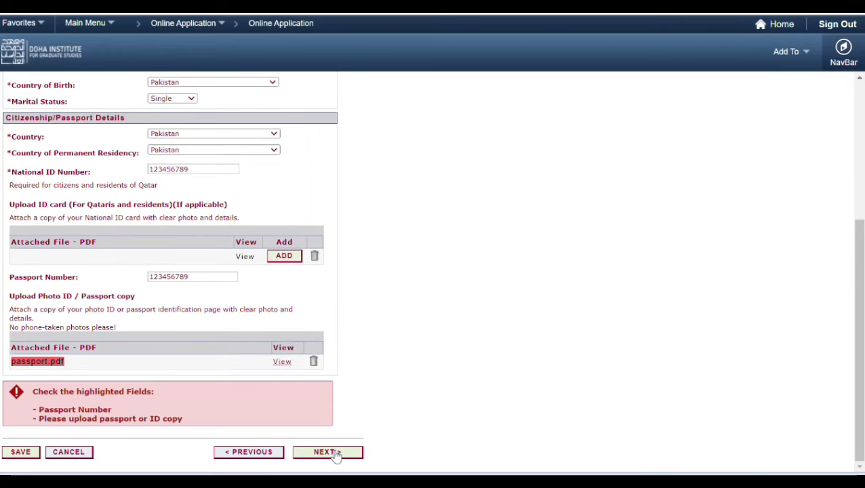
click(334, 456)
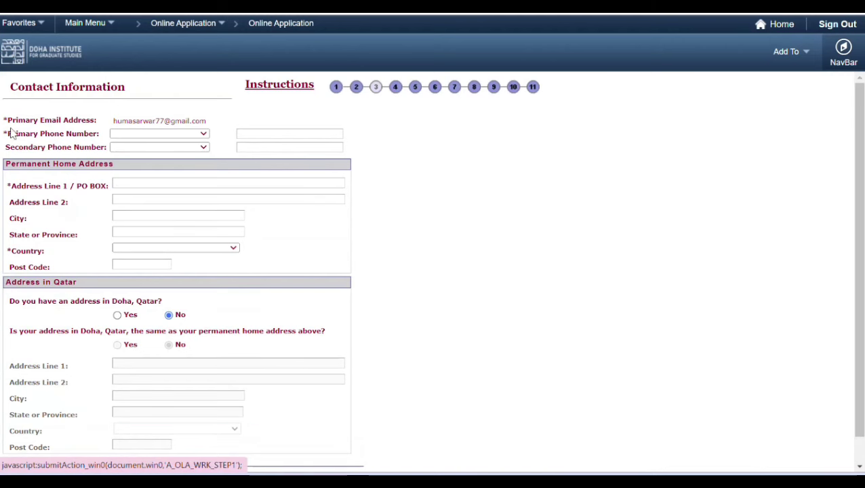
Step: Set the phone country to Pakistan and enter the primary phone number
click(204, 135)
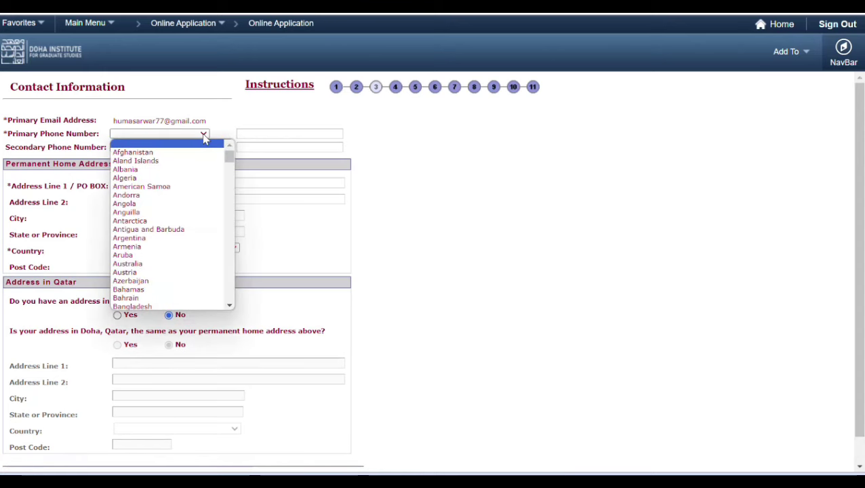
text(pak)
key(Return)
click(251, 134)
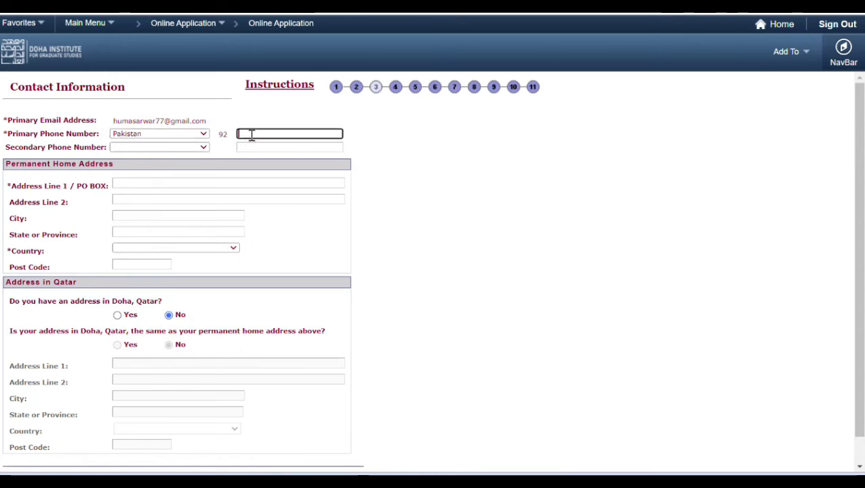
text(1234567)
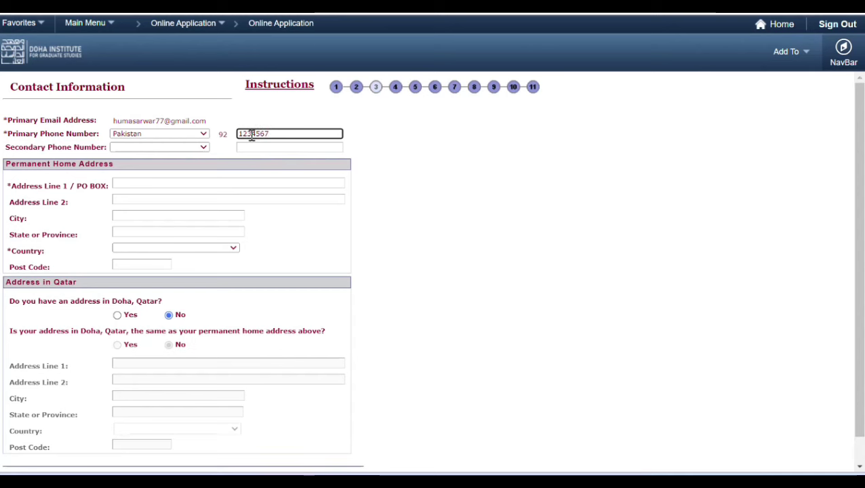
Step: Fill in the home address line, city, province, Pakistan as country and post code, then continue
click(144, 181)
text(gul)
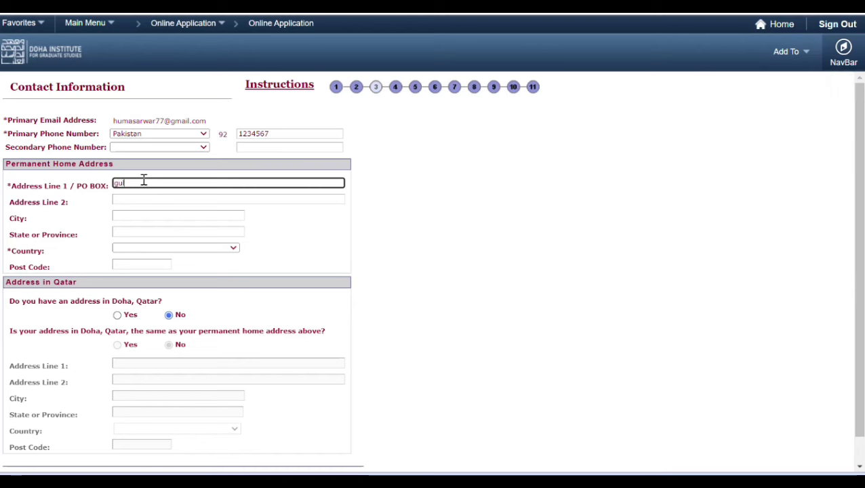
text(shan-e)
text(ny)
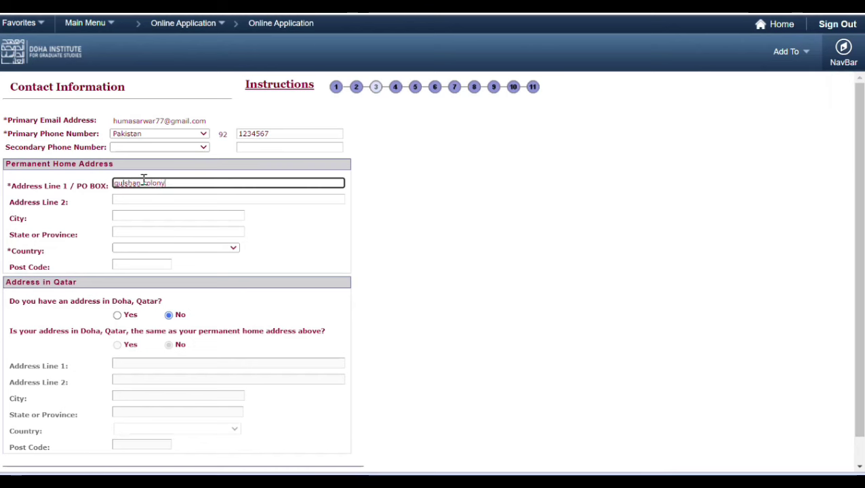
click(126, 214)
text(lahore)
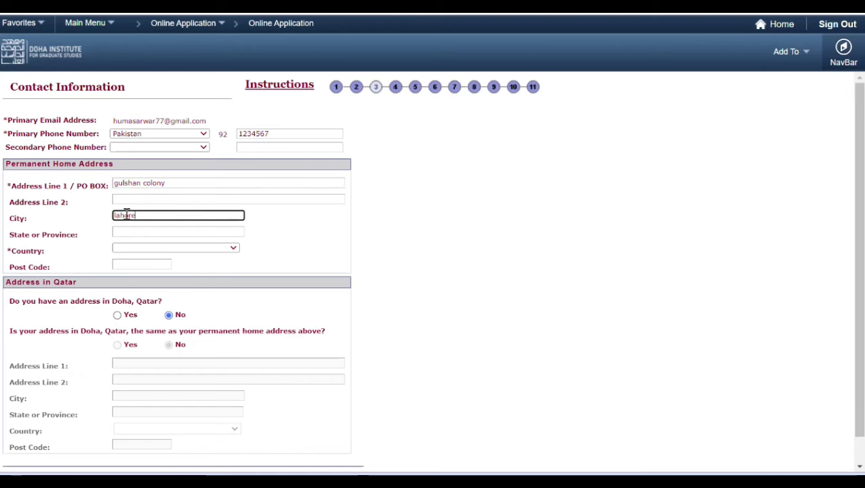
click(135, 233)
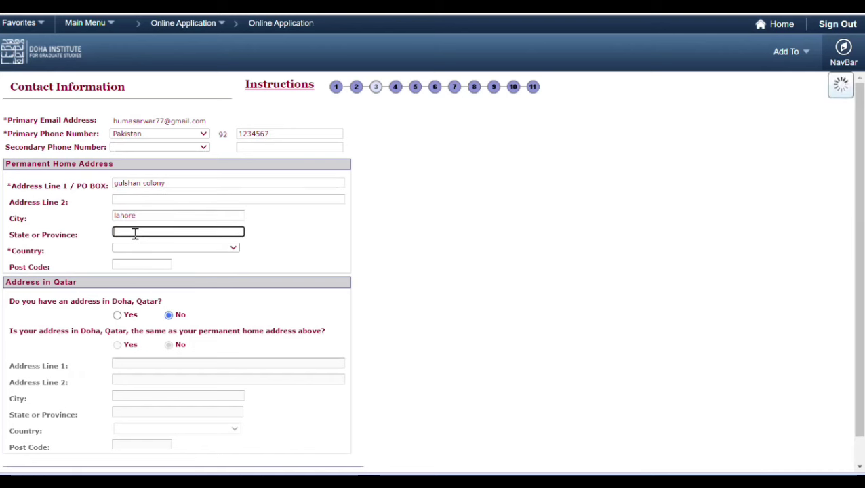
text(punjab)
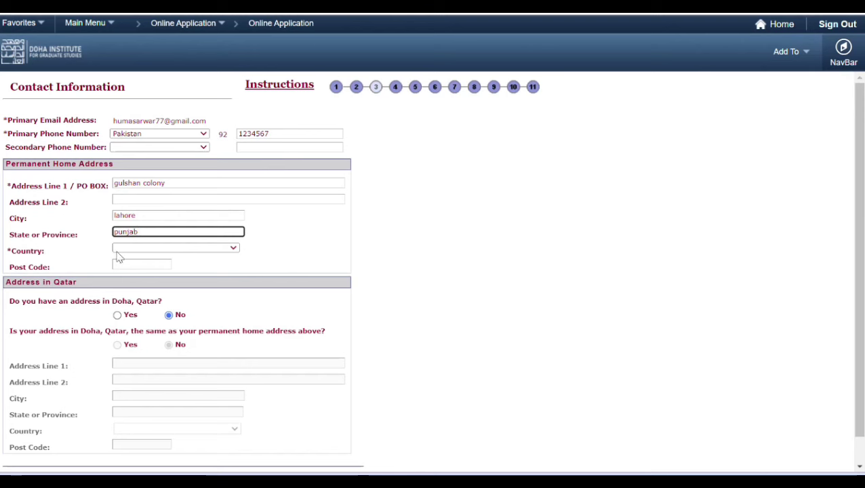
click(142, 248)
key(p)
key(Return)
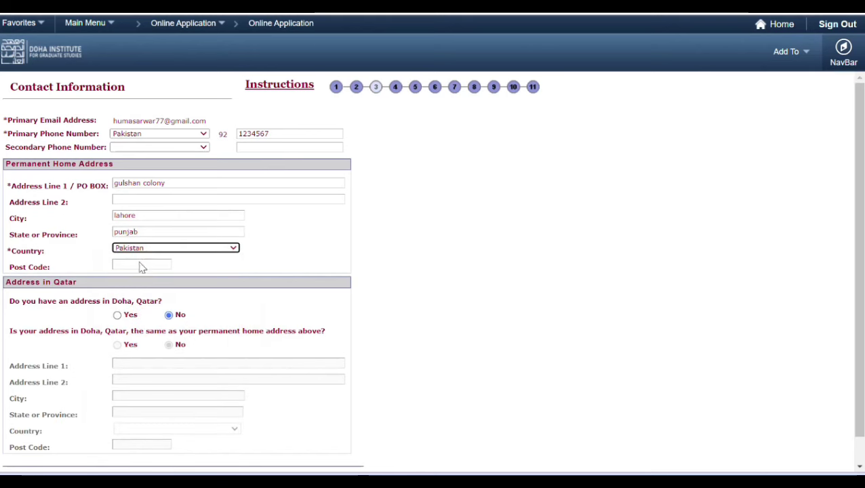
click(127, 263)
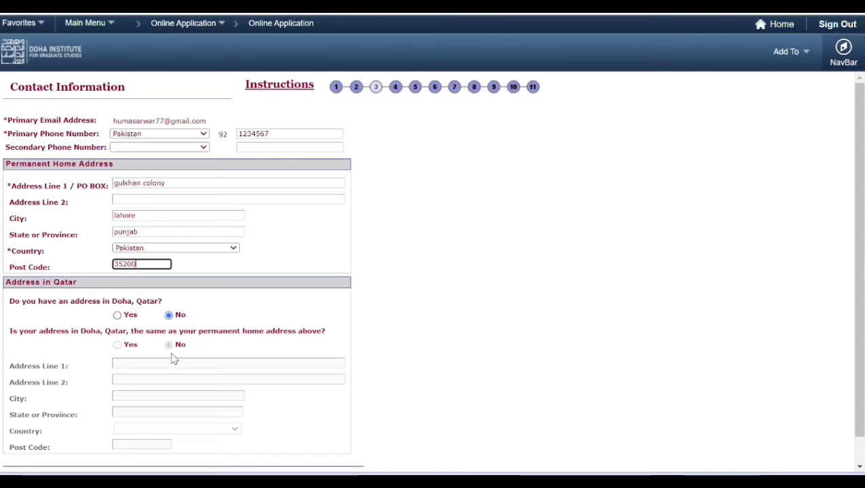
scroll(861, 473, down, 2)
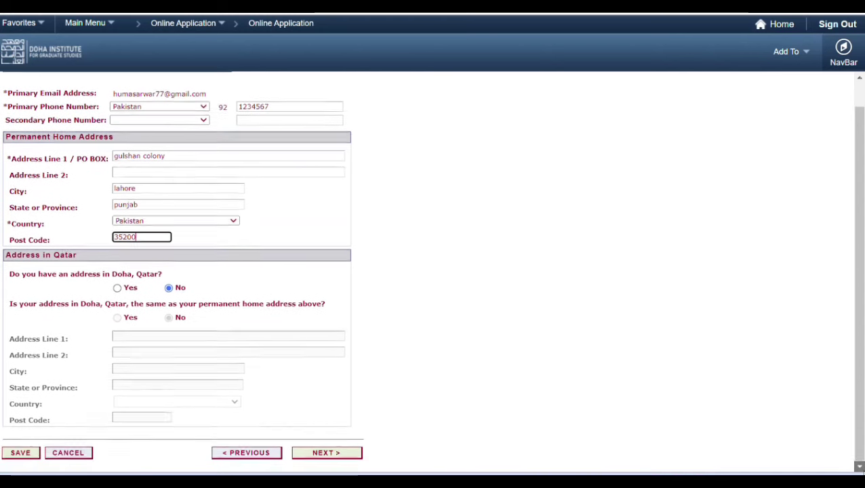
click(328, 455)
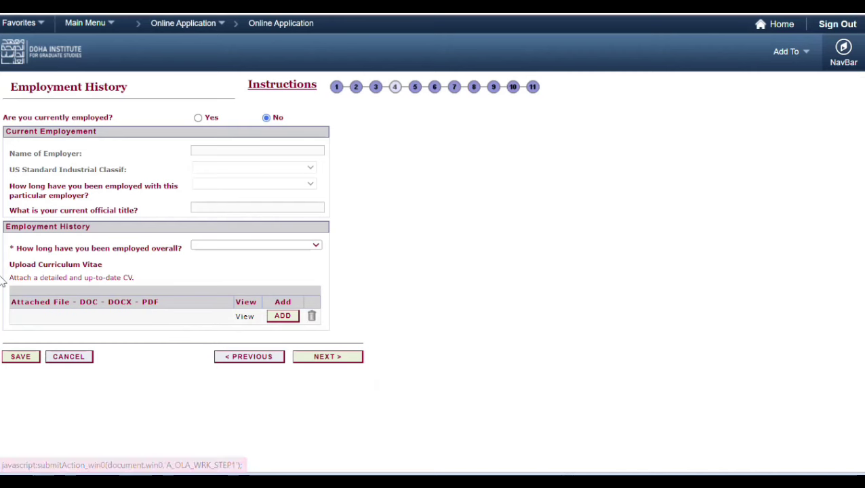
Step: Submit the Employment History page and proceed to Undergraduate Qualification
click(328, 359)
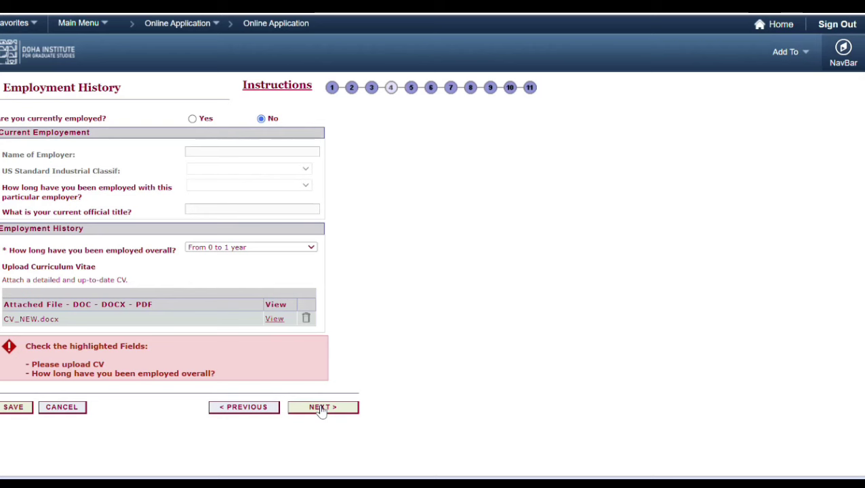
click(321, 410)
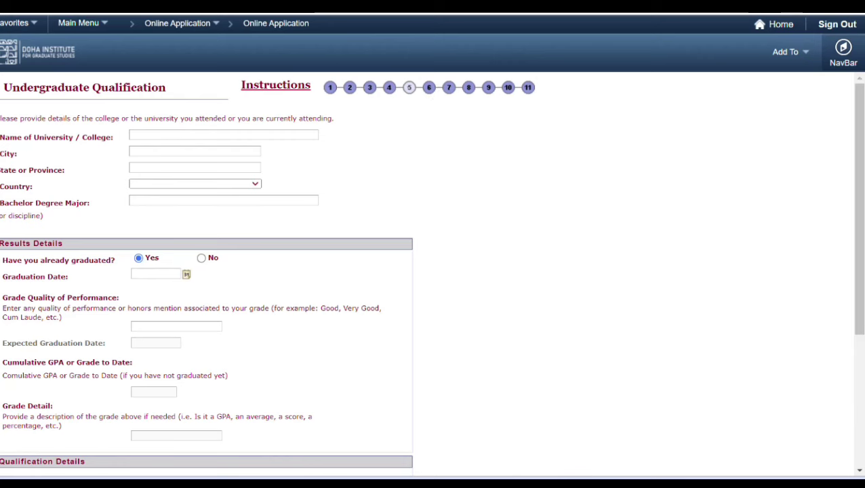
Step: Enter Punjab University with its city and province, Pakistan as country, and the major
click(180, 133)
text(F)
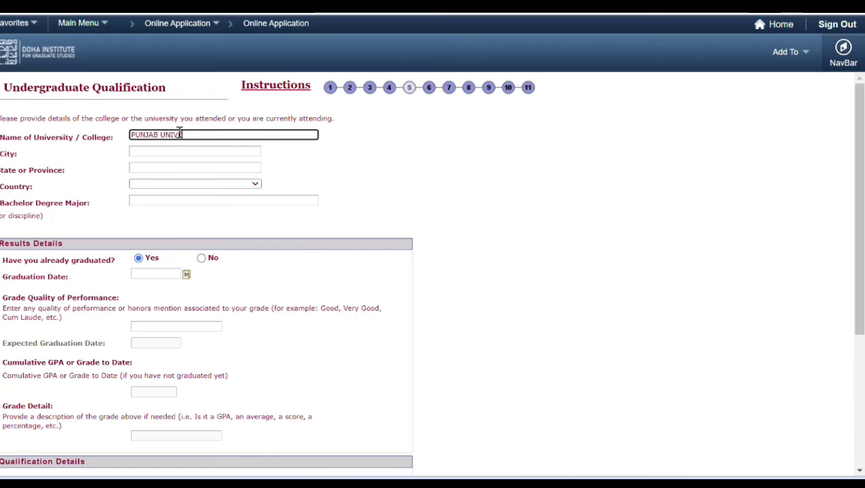
click(162, 151)
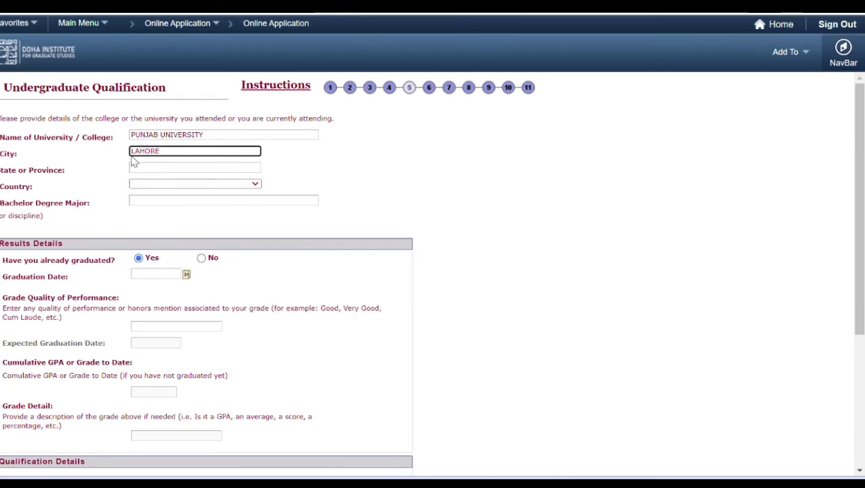
click(147, 167)
text(PUNJAB)
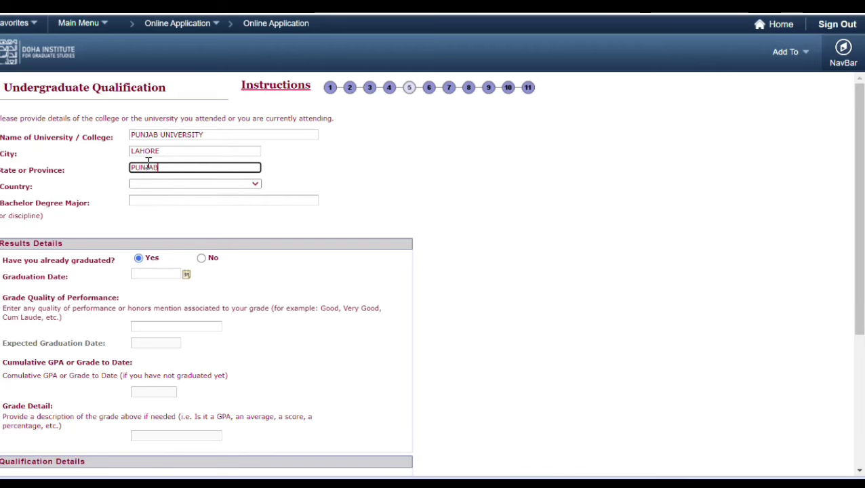
click(150, 186)
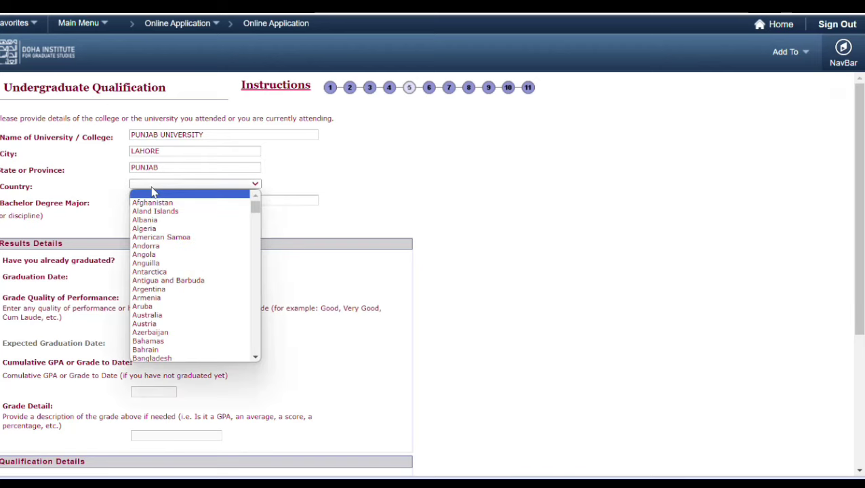
key(p)
key(Return)
click(161, 202)
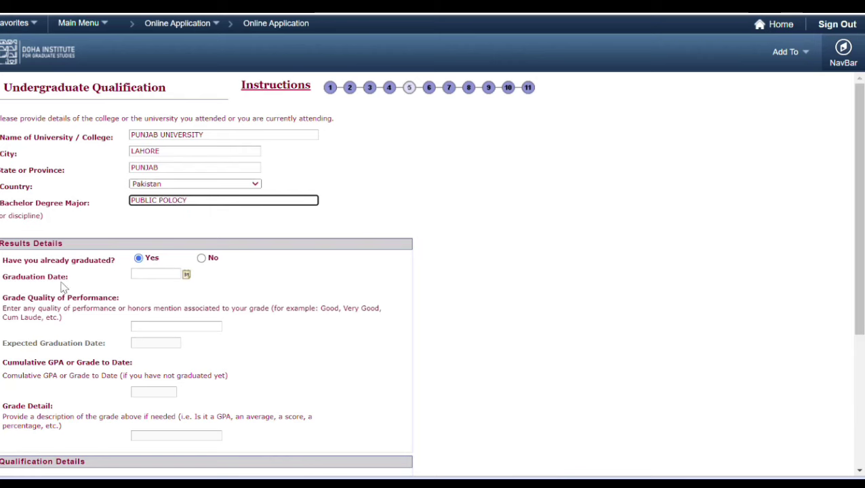
Step: Set the graduation date to 1 March 2023 and grade quality VERY GOOD, then continue
click(187, 275)
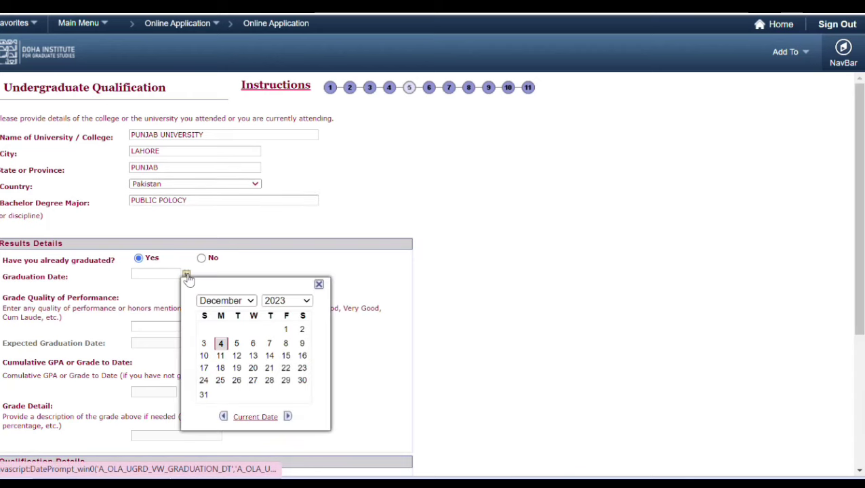
click(304, 302)
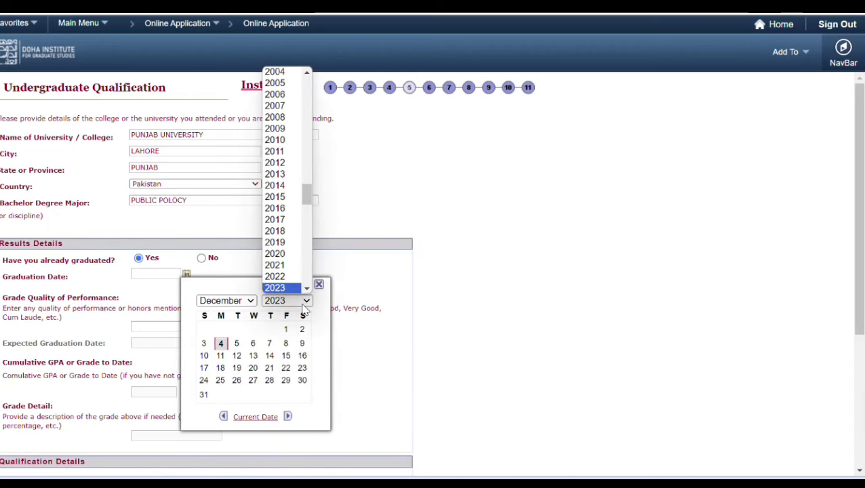
click(239, 300)
click(240, 300)
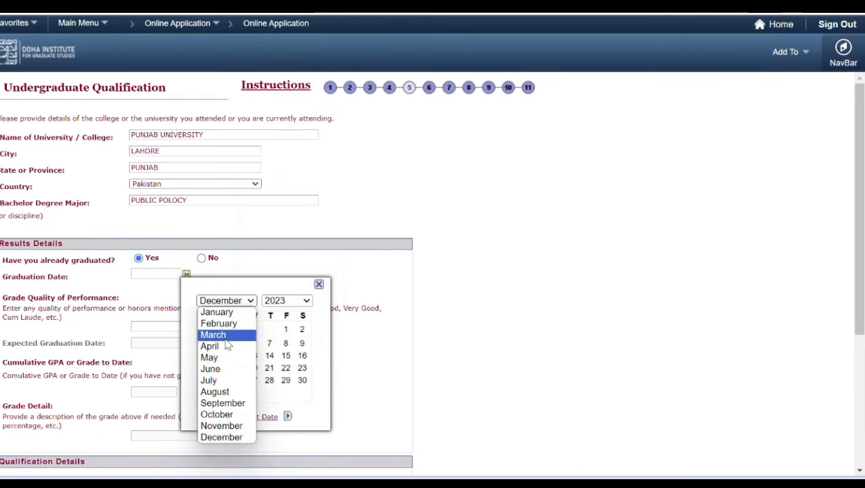
click(226, 335)
click(253, 328)
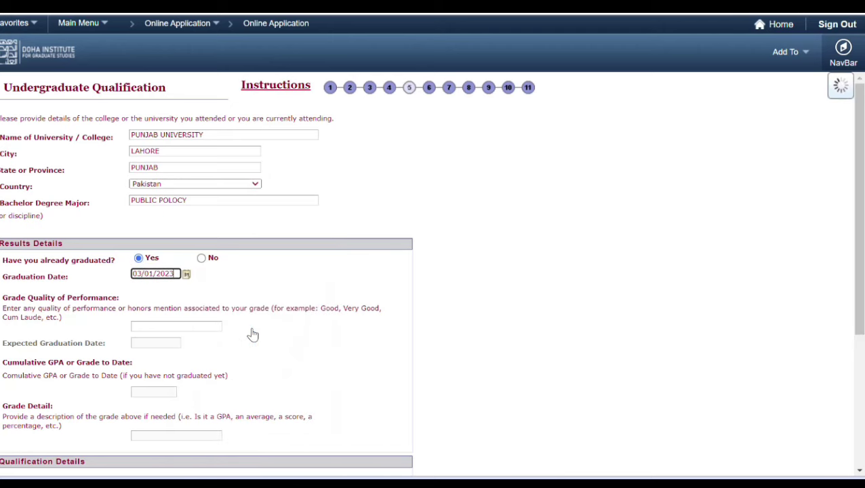
click(182, 325)
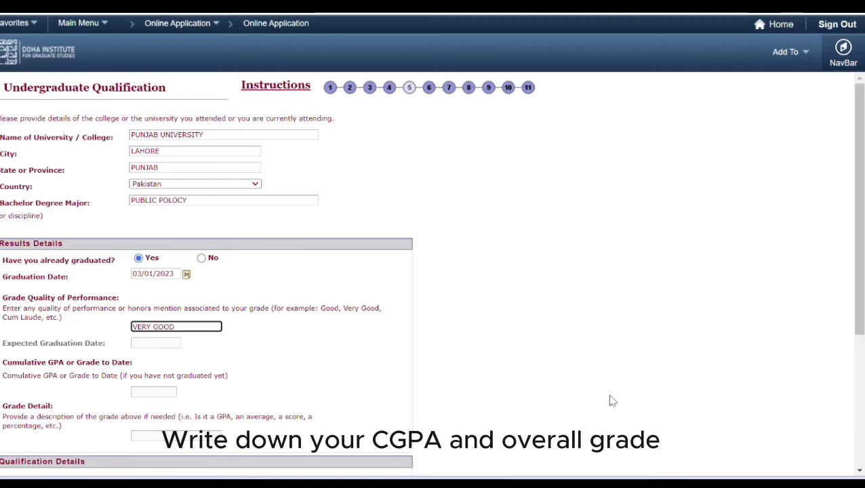
click(428, 89)
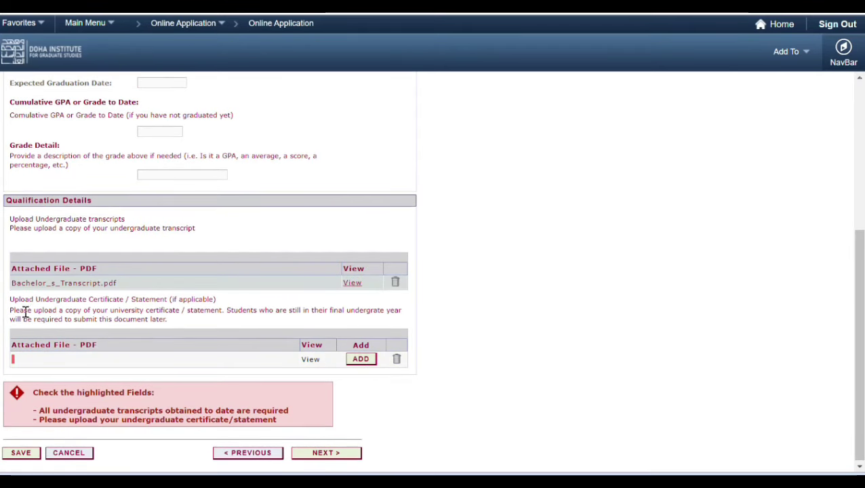
Step: Upload the Bachelor's Degree certificate, then continue past Graduate Qualification to Language Requirements
drag(128, 312, 142, 325)
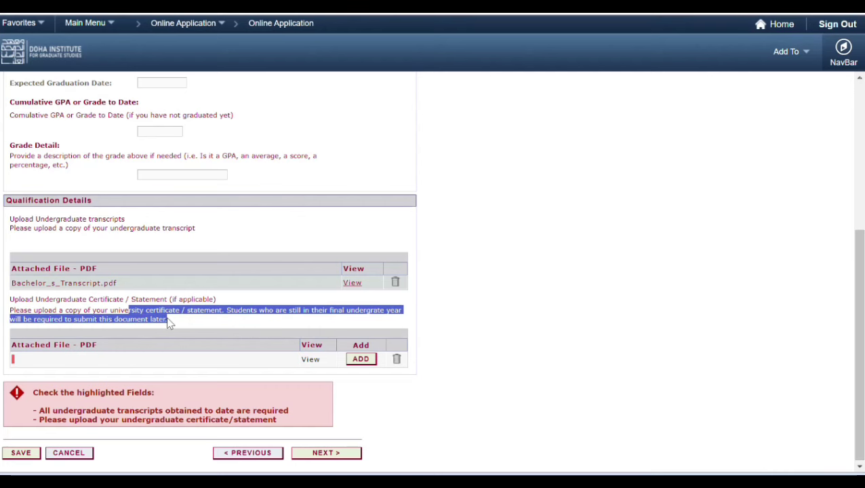
click(91, 360)
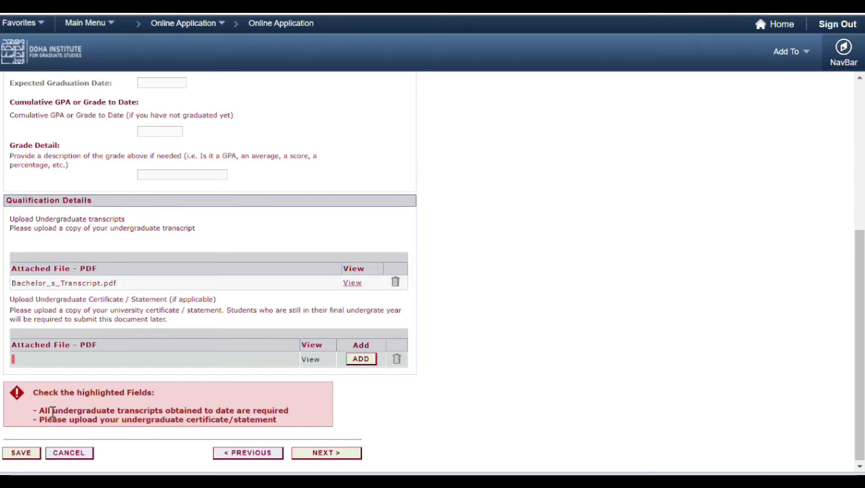
click(361, 361)
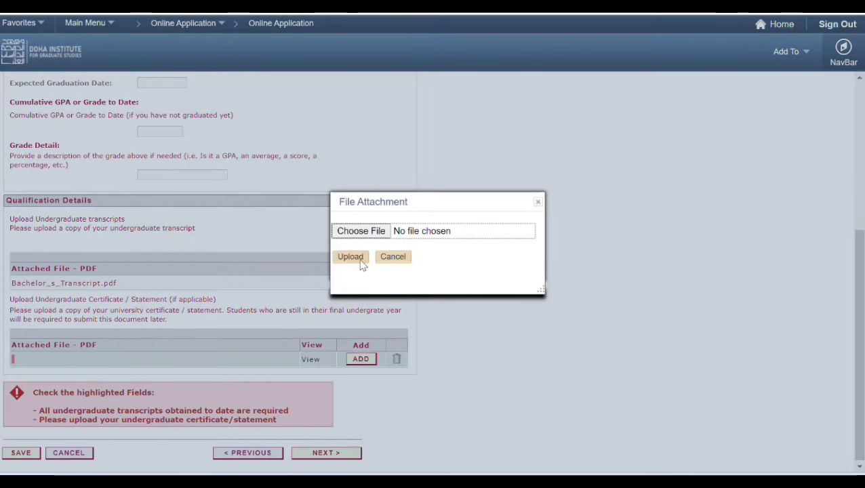
click(362, 231)
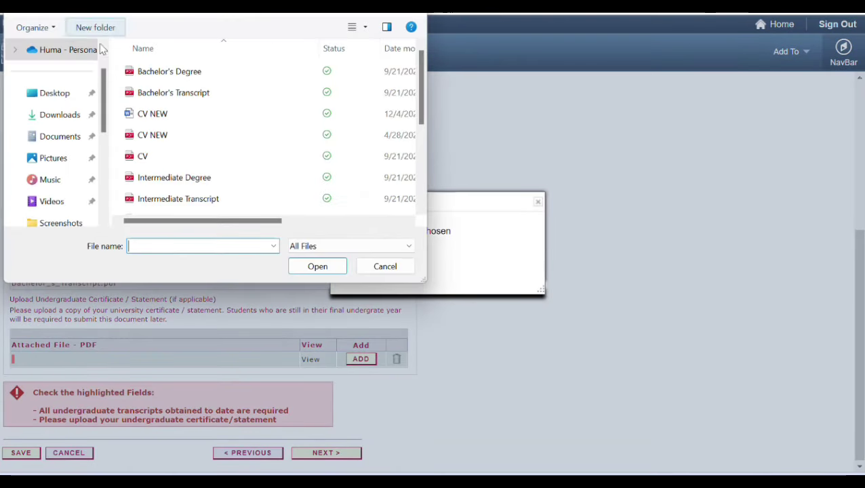
click(192, 75)
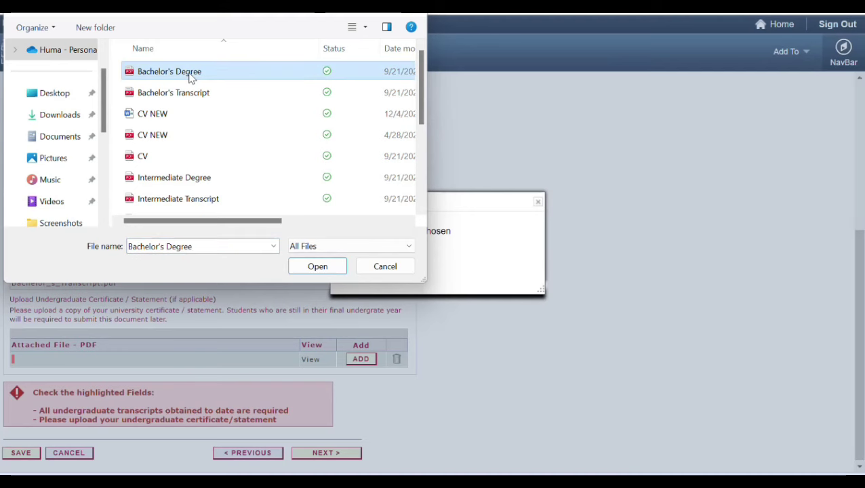
click(314, 268)
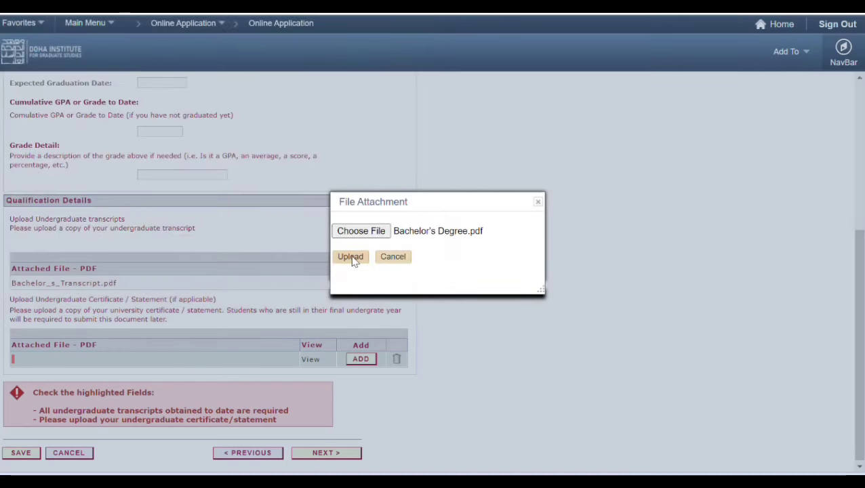
click(350, 257)
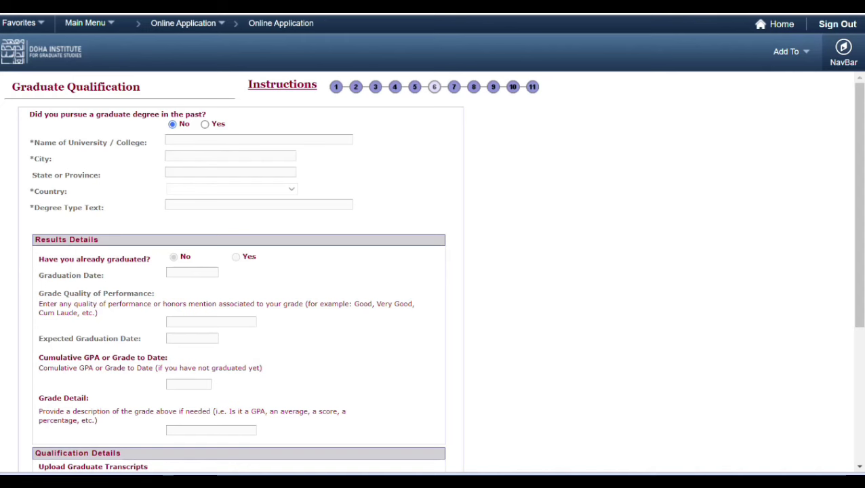
click(859, 468)
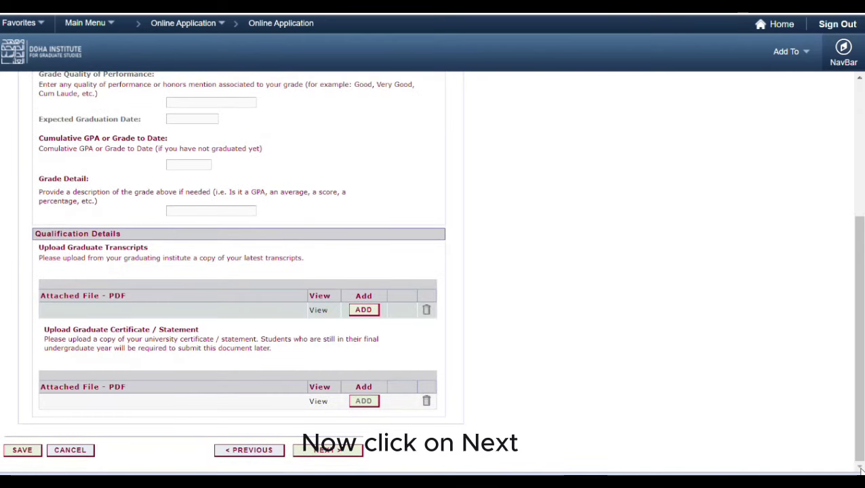
click(329, 453)
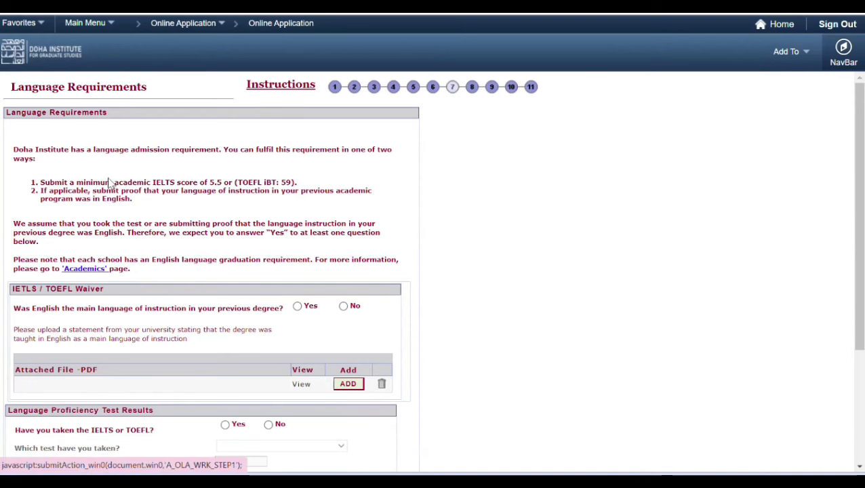
Step: Answer Yes to English-language instruction, upload SOP.pdf as proof, and continue to Personal Statement
click(433, 88)
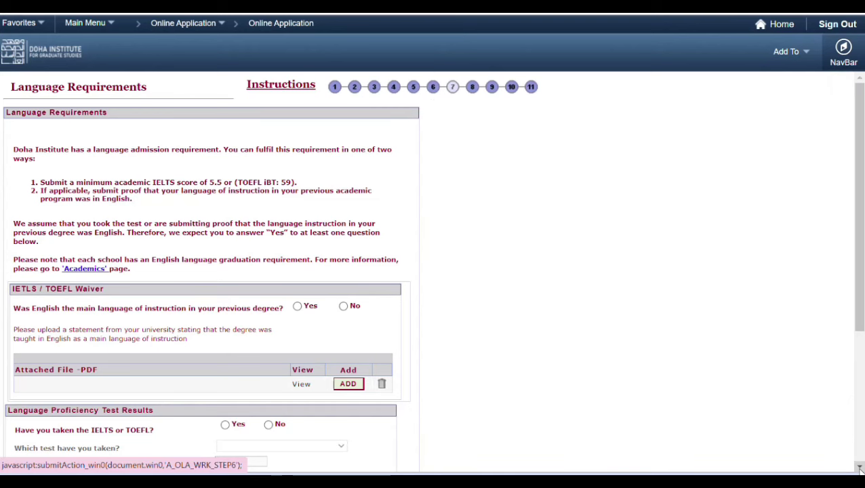
scroll(859, 467, down, 3)
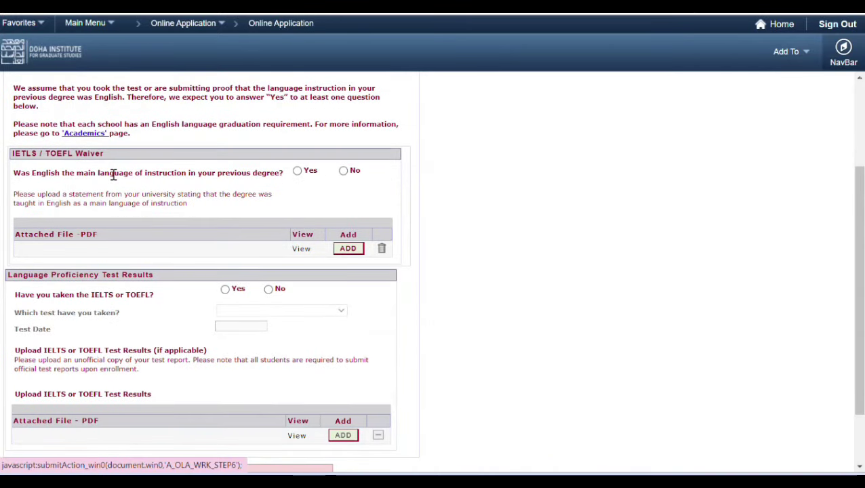
click(298, 172)
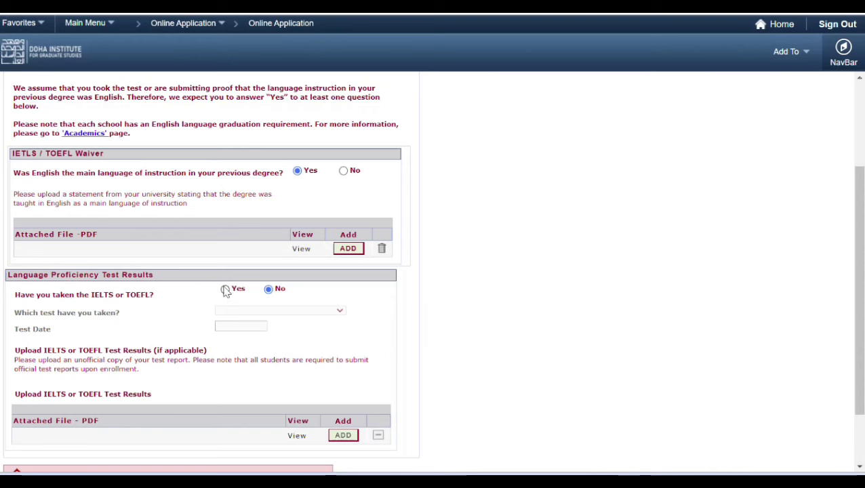
click(348, 250)
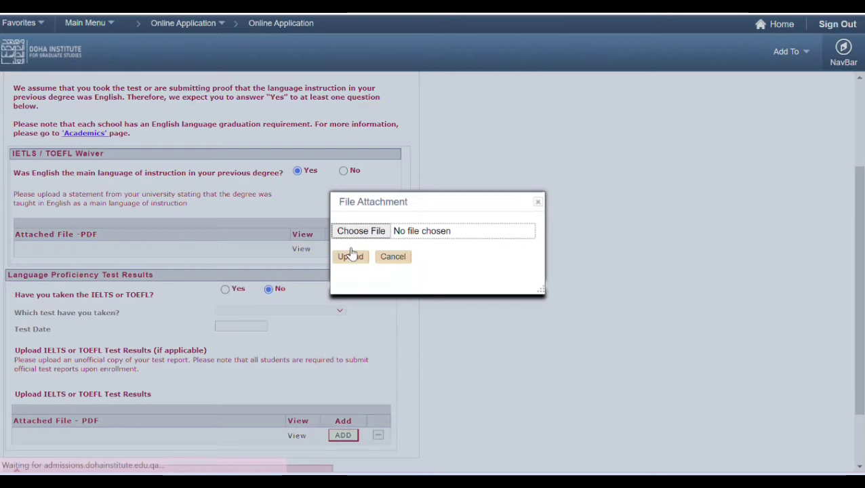
click(361, 231)
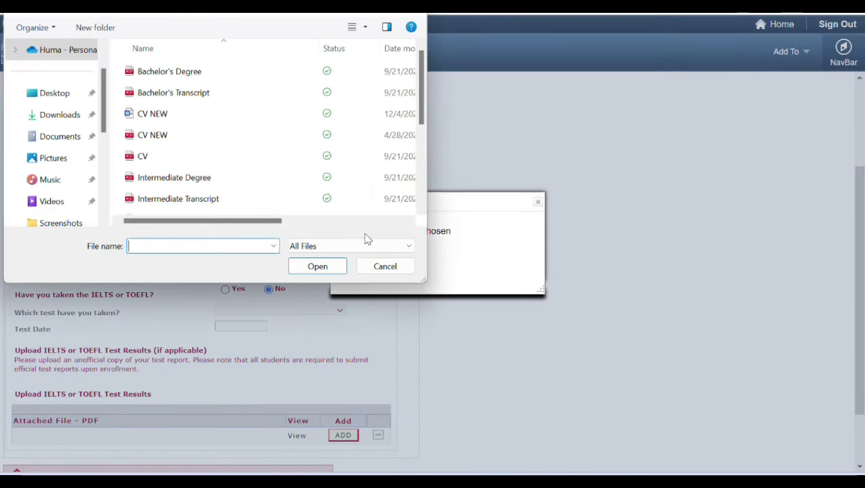
scroll(424, 192, down, 3)
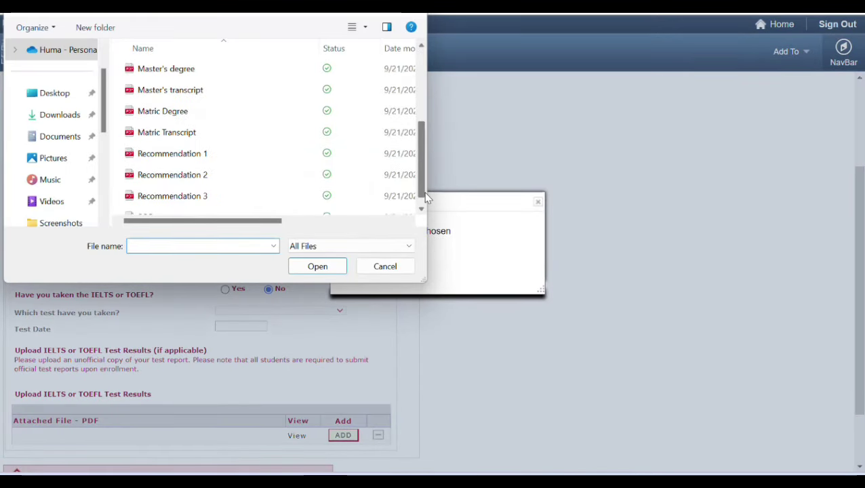
click(422, 209)
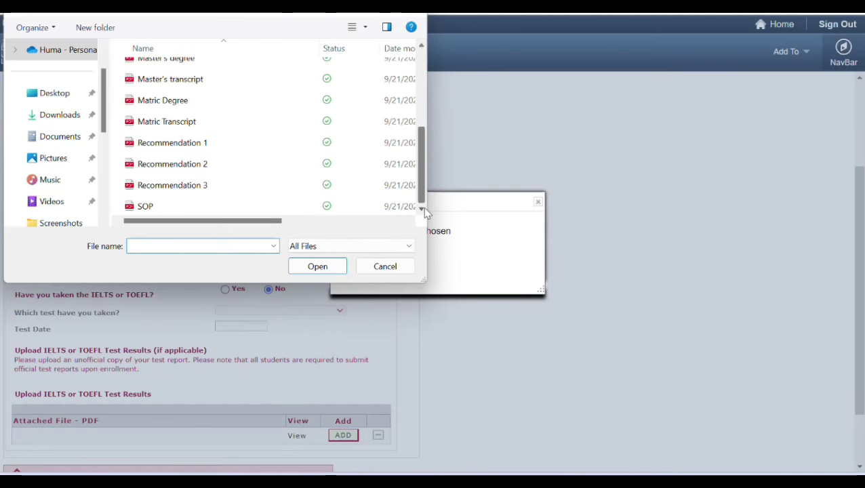
double_click(153, 205)
click(350, 256)
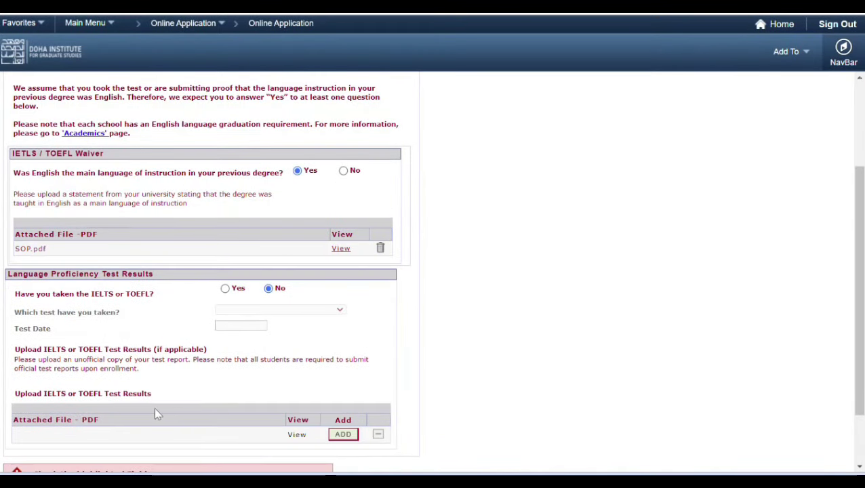
scroll(346, 457, down, 2)
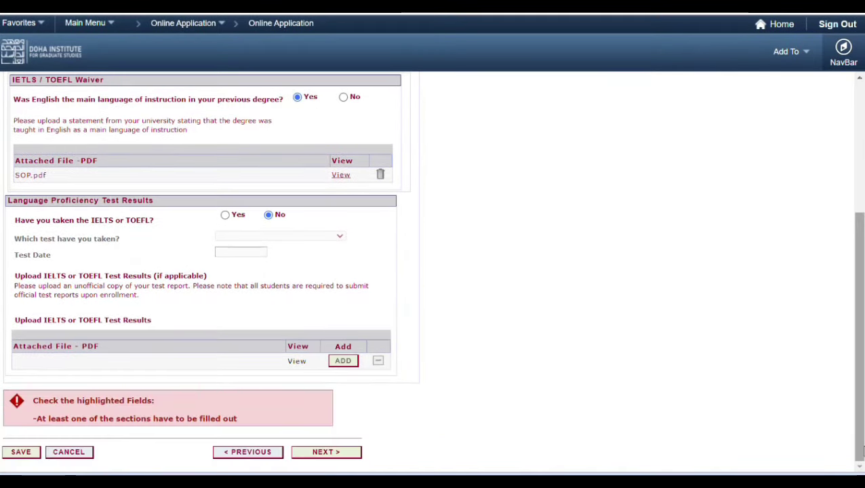
click(325, 452)
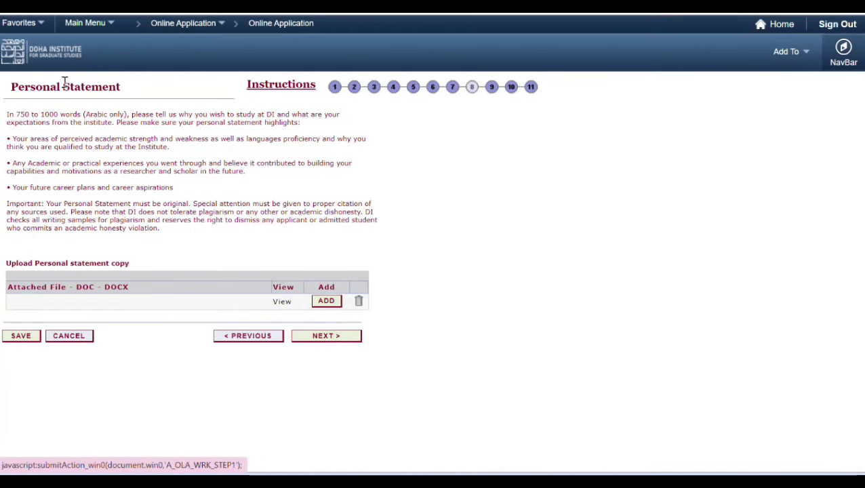
Step: Try uploading SOP.pdf as the personal statement and dismiss the doc/docx-only warning
click(327, 302)
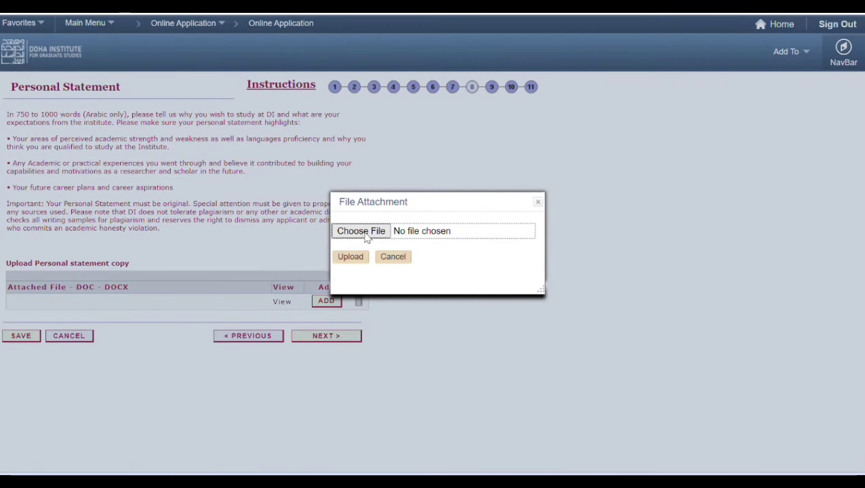
click(363, 231)
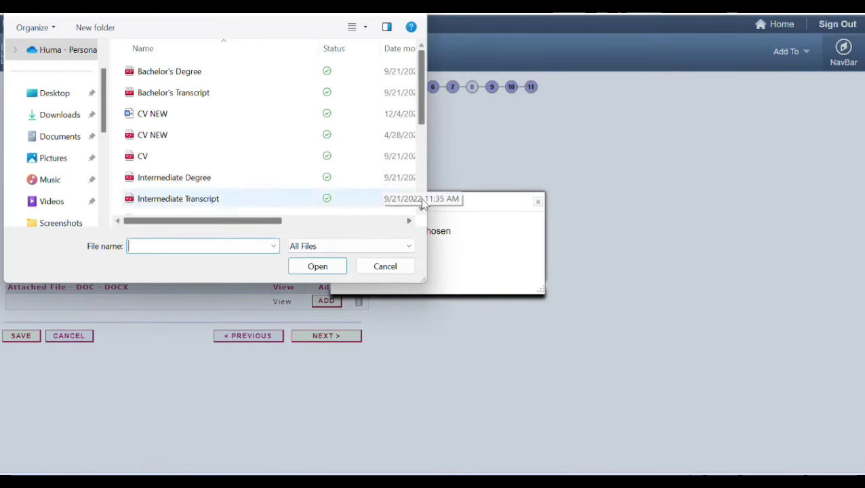
scroll(421, 196, down, 3)
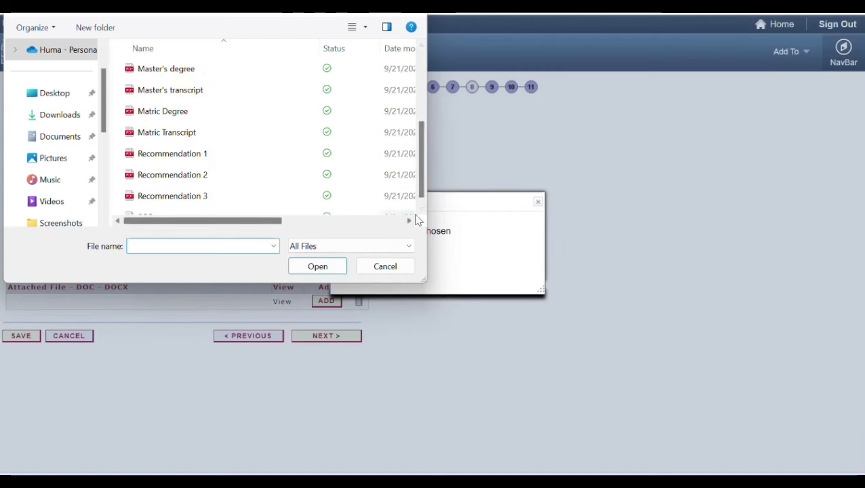
click(421, 210)
double_click(157, 205)
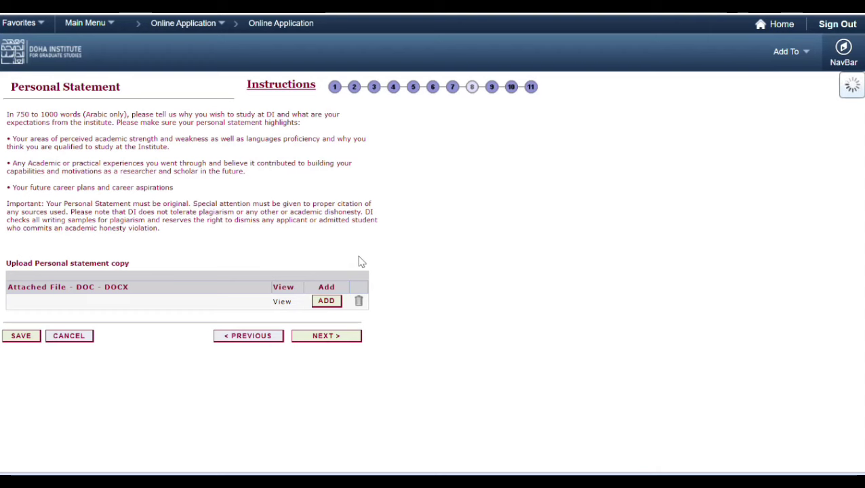
click(336, 341)
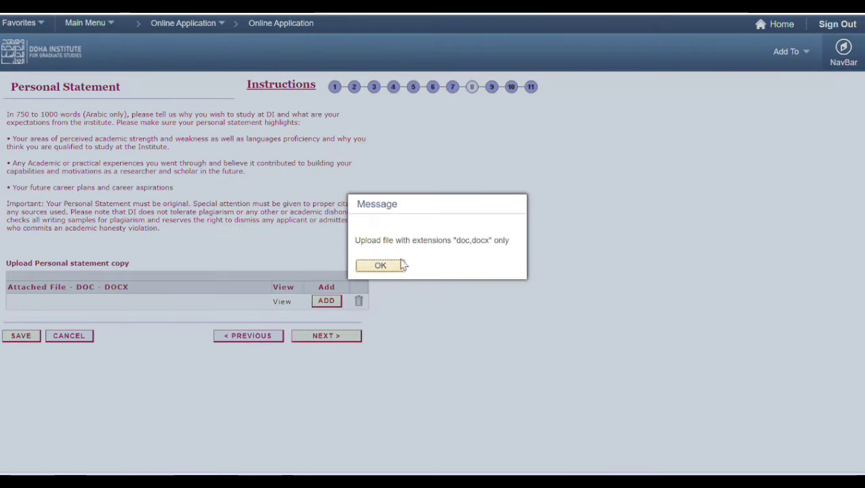
click(380, 265)
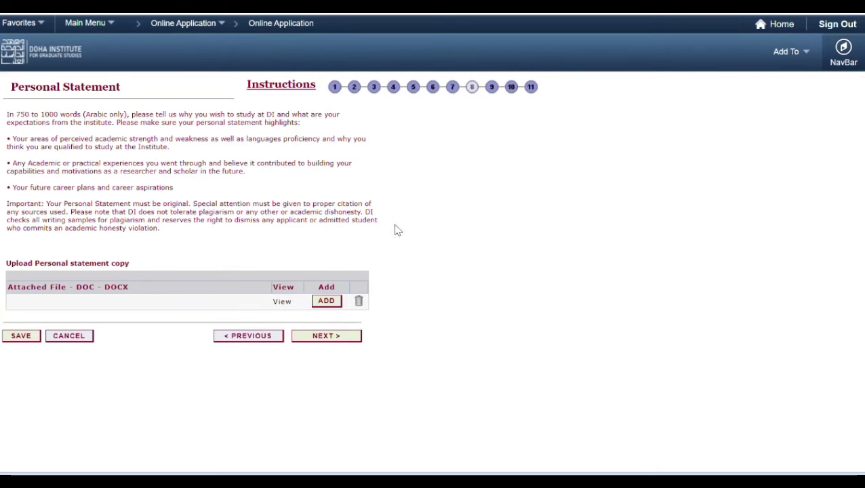
Step: Upload the Word personal statement from Downloads, then skip Writing Sample to Referee Information
click(327, 301)
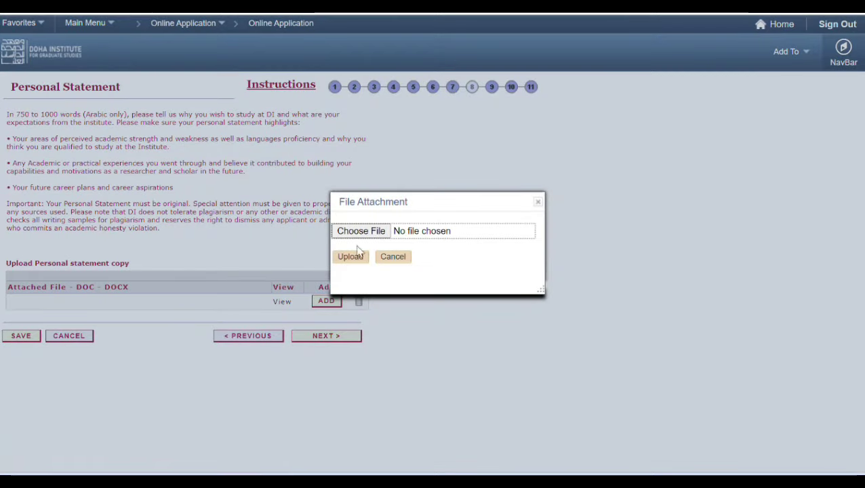
click(361, 233)
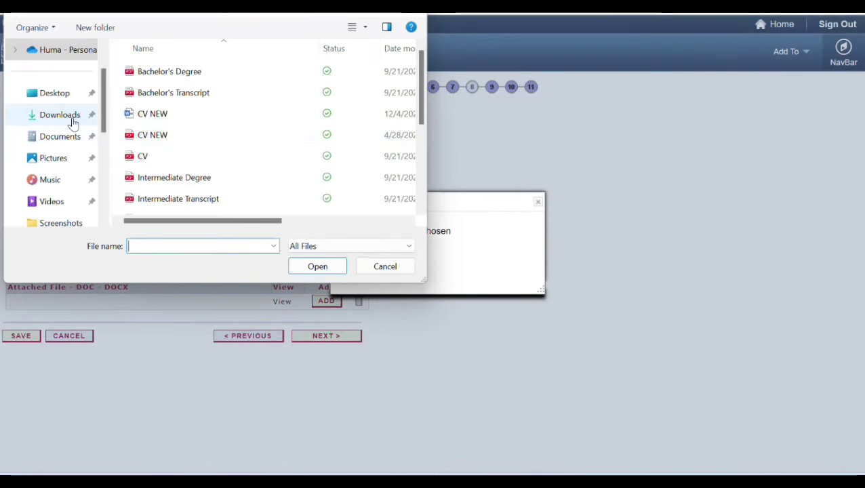
click(72, 120)
double_click(196, 152)
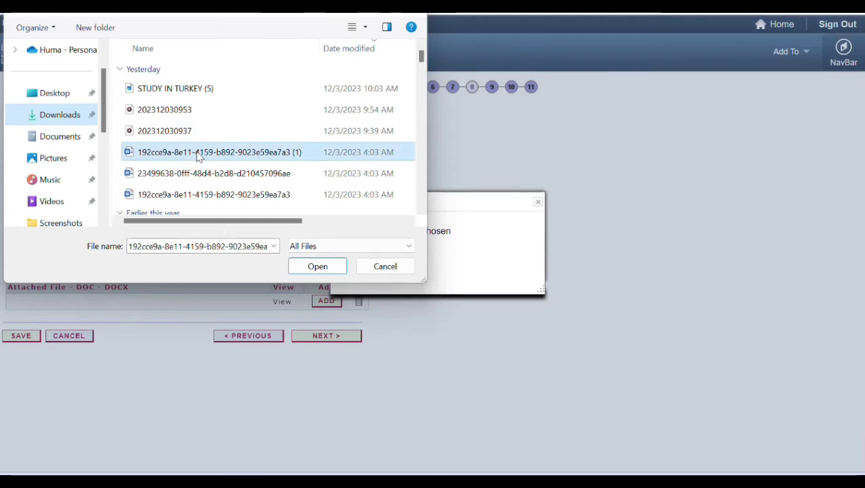
click(358, 259)
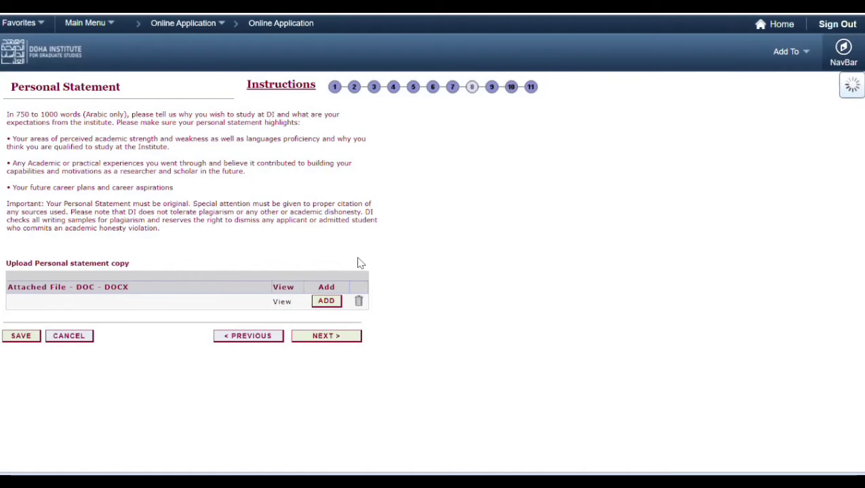
click(326, 336)
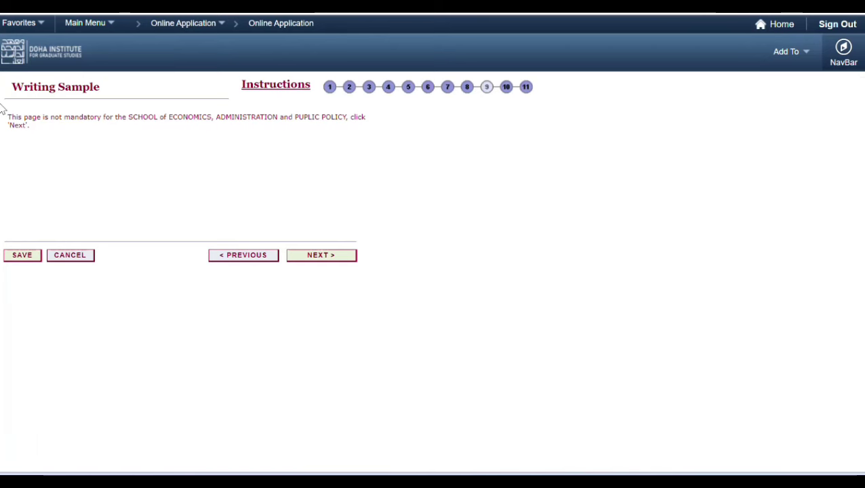
click(325, 261)
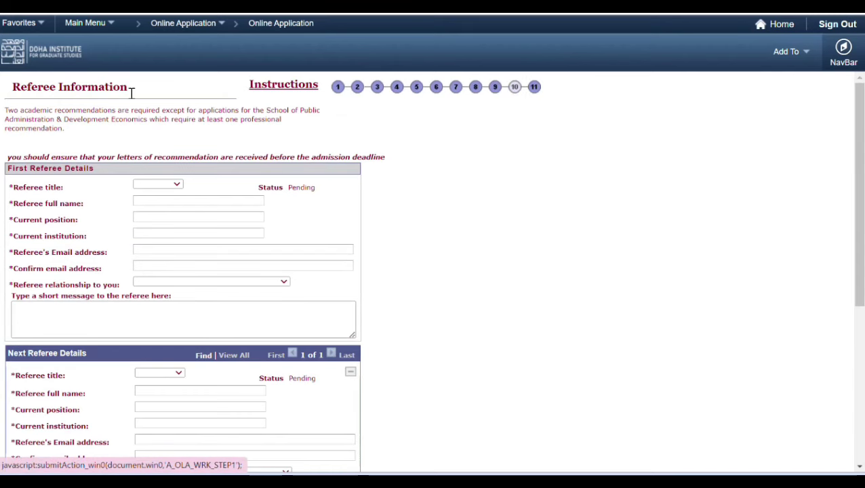
Step: Tick 'Yes, I have read and accepted the terms and conditions' for the referee request
click(859, 448)
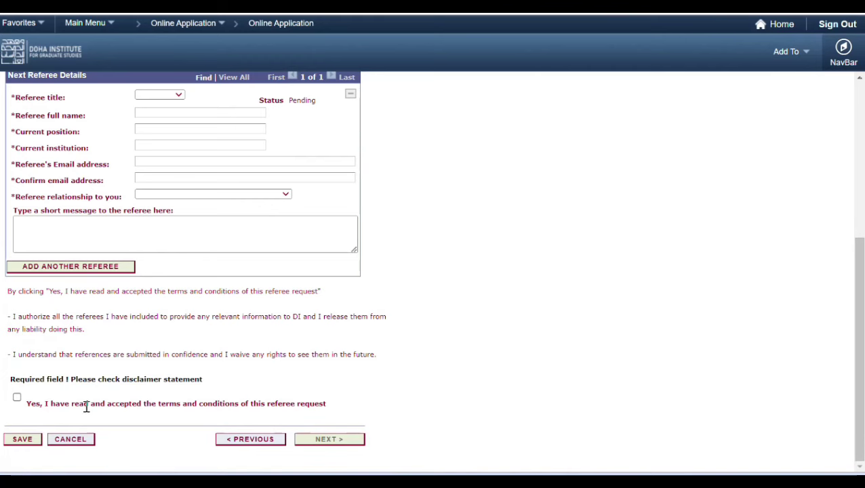
click(17, 398)
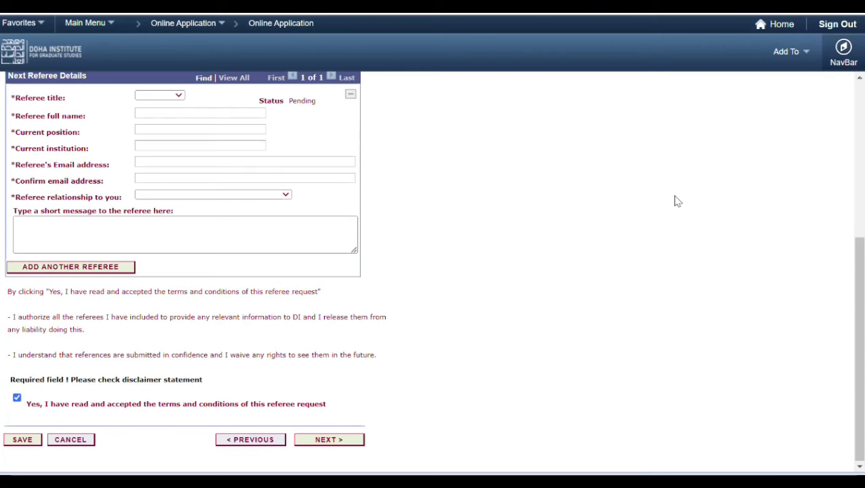
scroll(859, 103, up, 5)
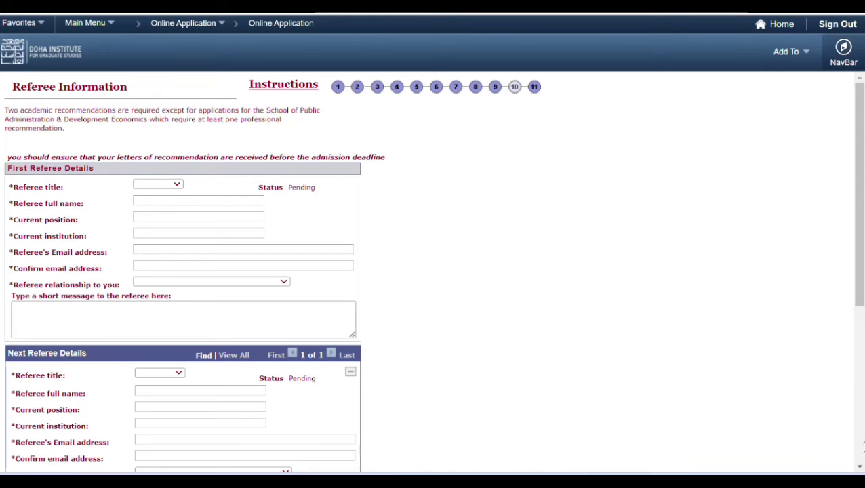
scroll(773, 272, down, 5)
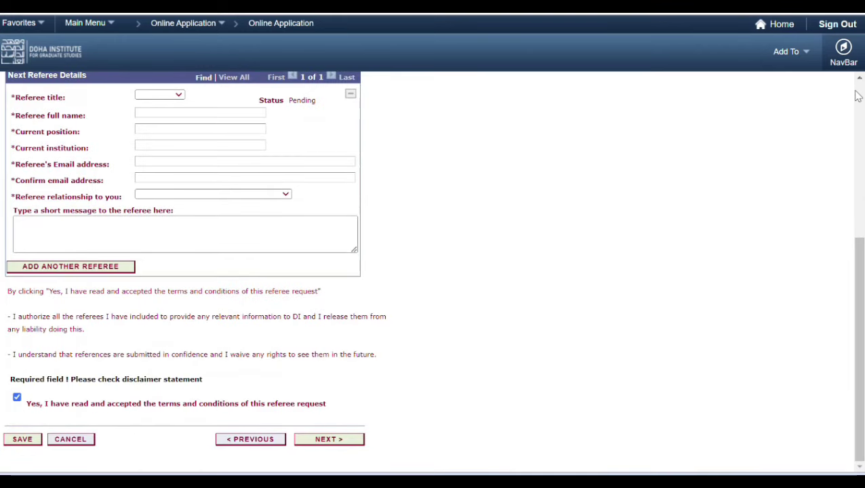
scroll(858, 95, up, 5)
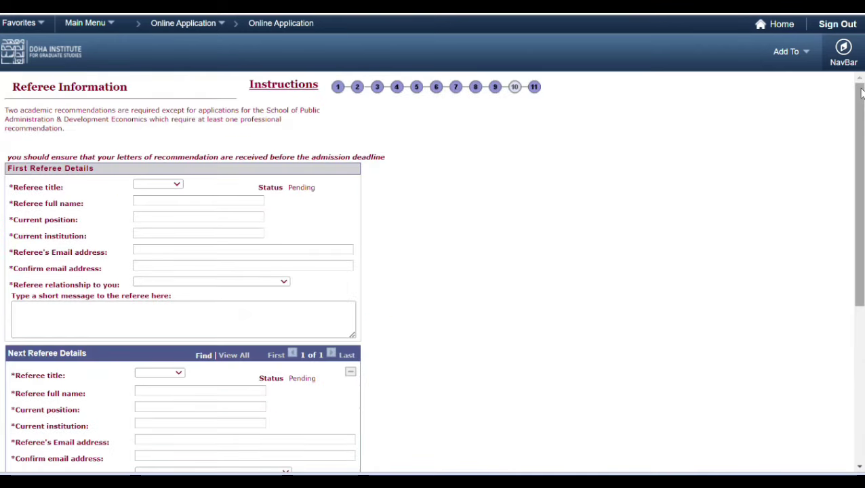